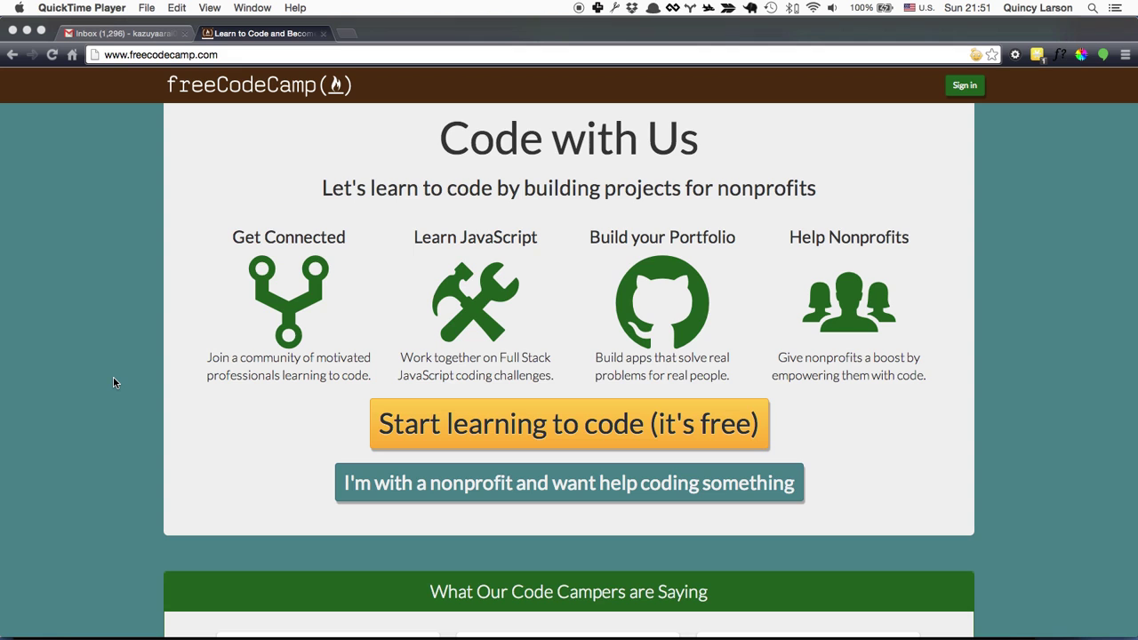
Step: Check the shortcut list in the editor, then return to the Gmail inbox in the browser
{"action": "key", "text": "super+Tab"}
{"action": "key", "text": "super+Tab"}
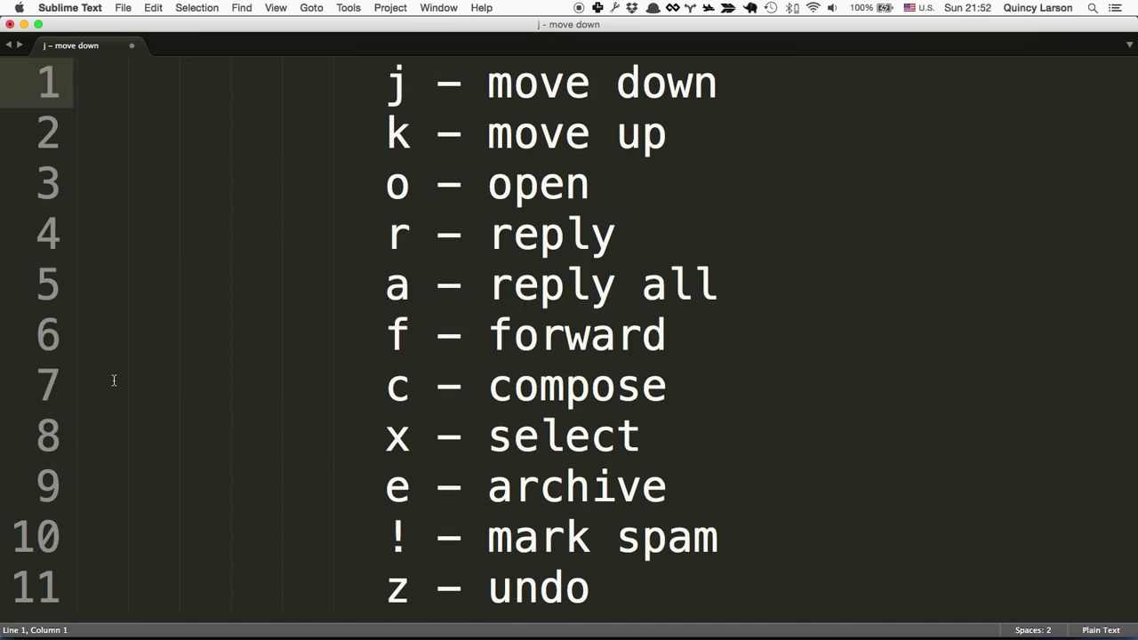
{"action": "key", "text": "super+Tab"}
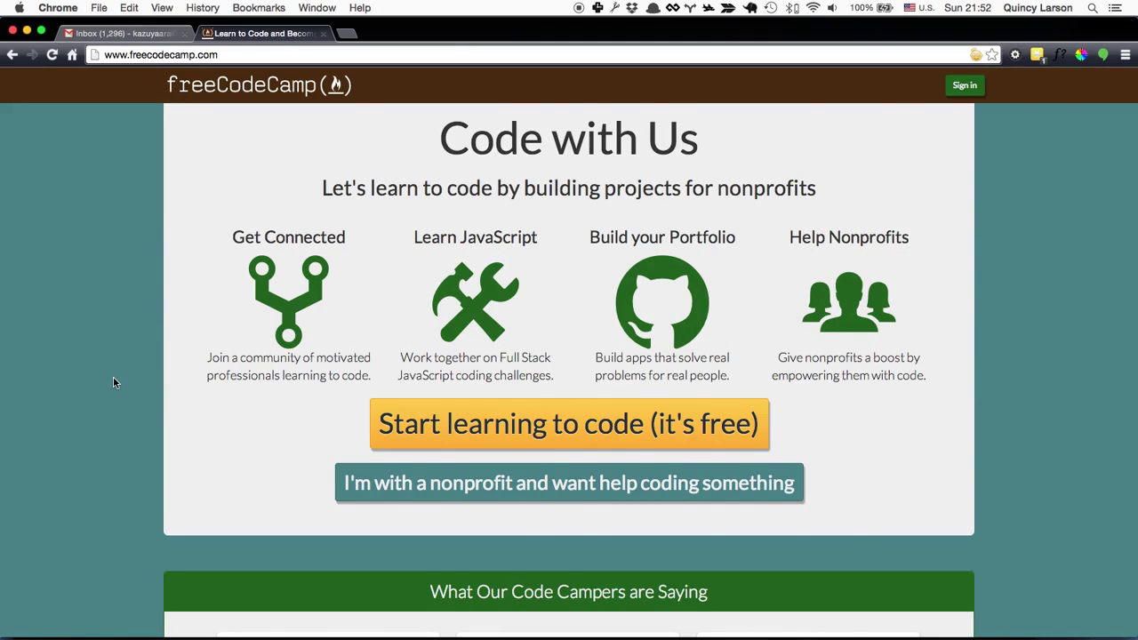
{"action": "key", "text": "super+1"}
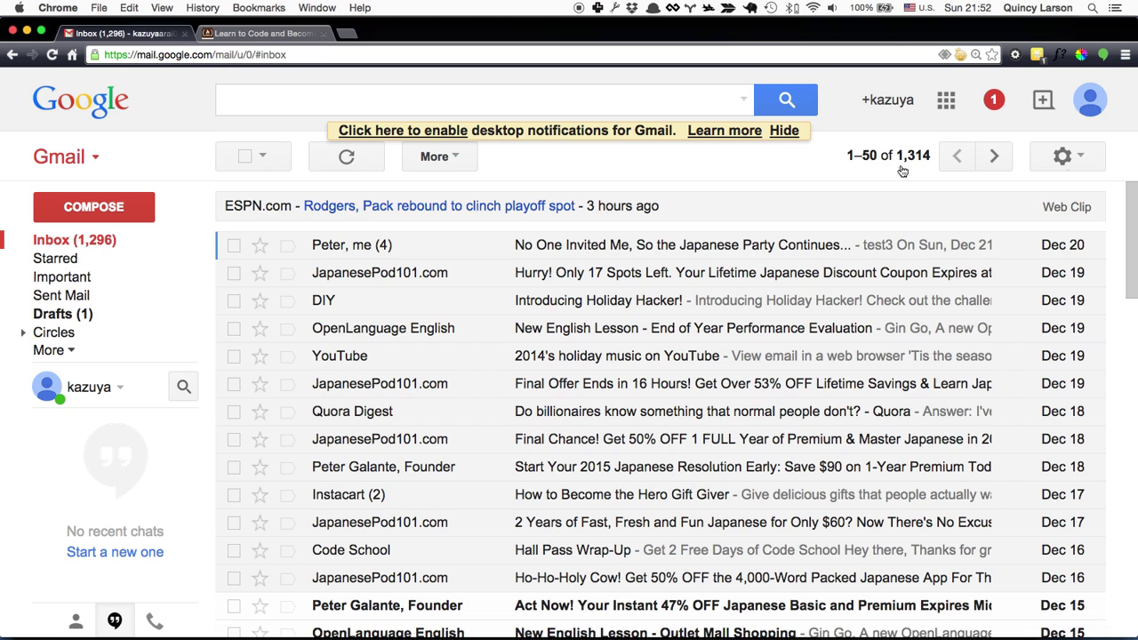
Step: In Gmail Settings, find the Keyboard shortcuts option, confirm it is on, and save changes
{"action": "left_click", "coordinate": [1079, 156]}
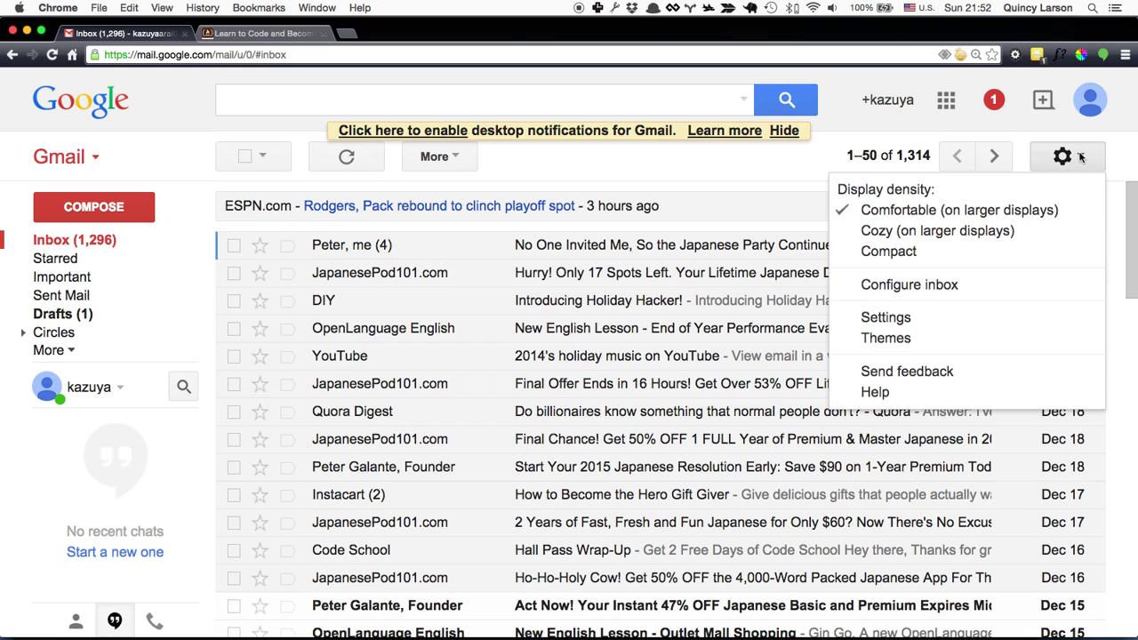
{"action": "left_click", "coordinate": [930, 318]}
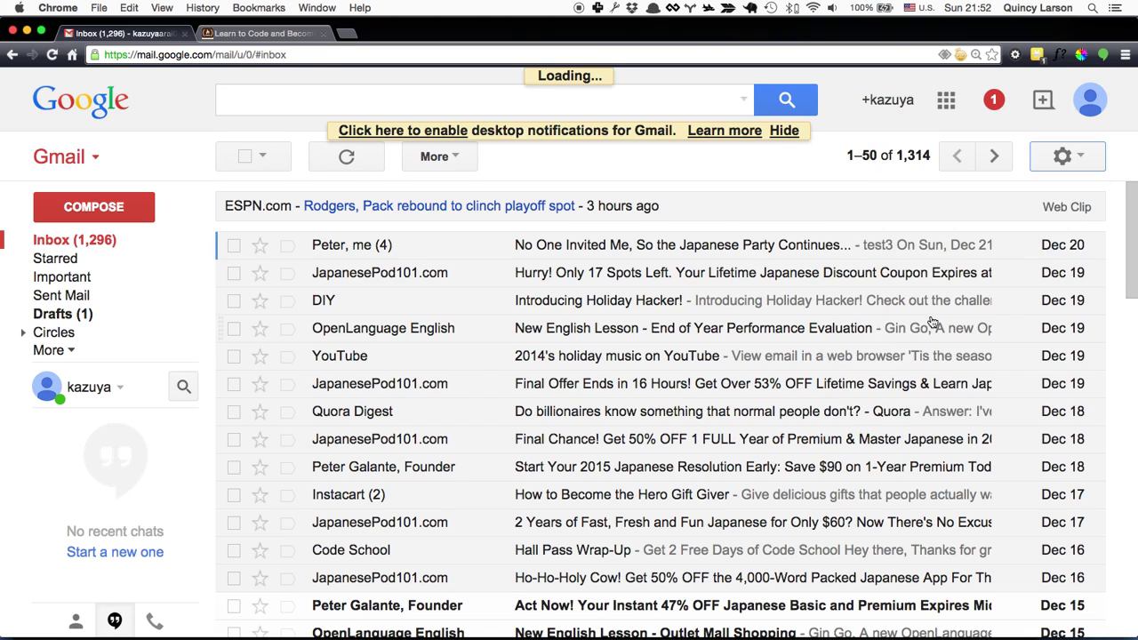
{"action": "key", "text": "super+f"}
{"action": "type", "text": "ke"}
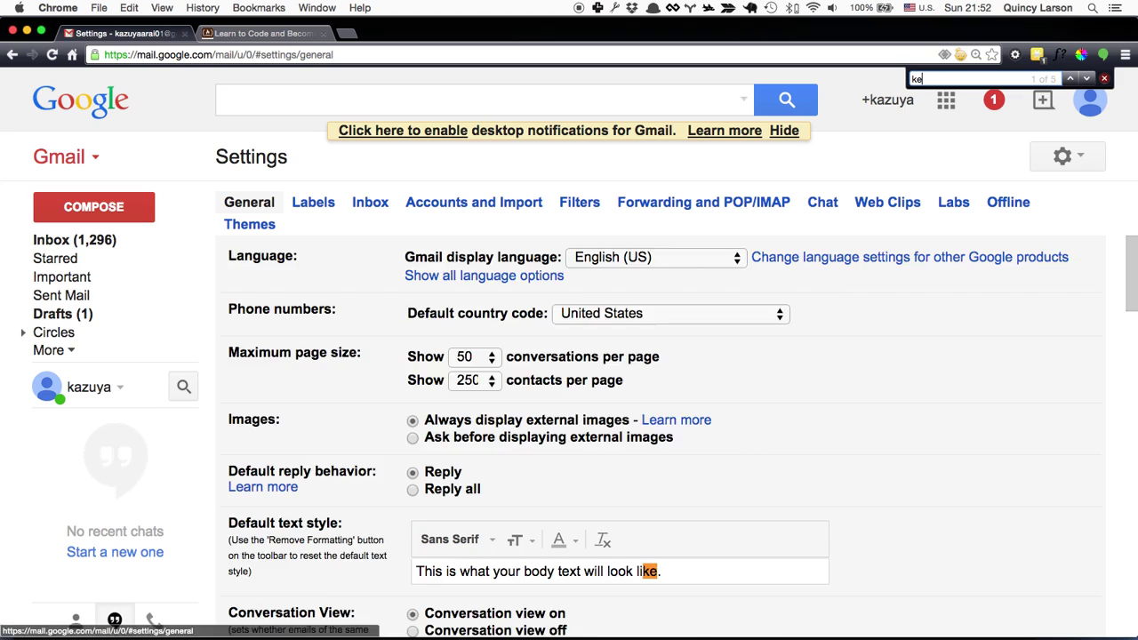
{"action": "type", "text": "y"}
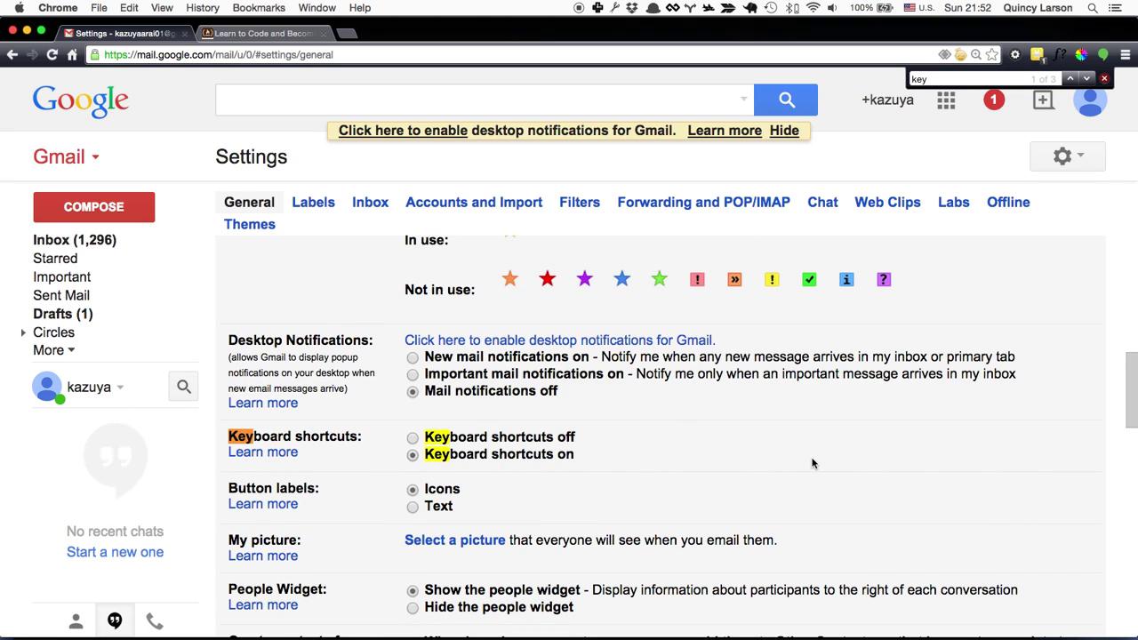
{"action": "scroll", "coordinate": [809, 462], "scroll_direction": "down", "scroll_amount": 15}
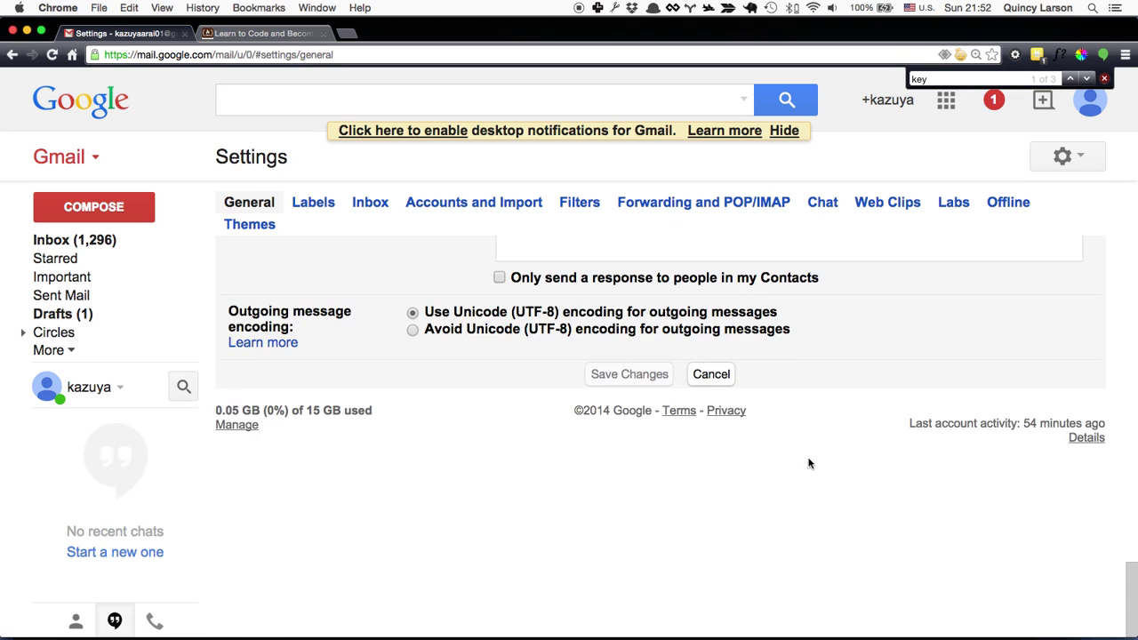
{"action": "left_click", "coordinate": [612, 377]}
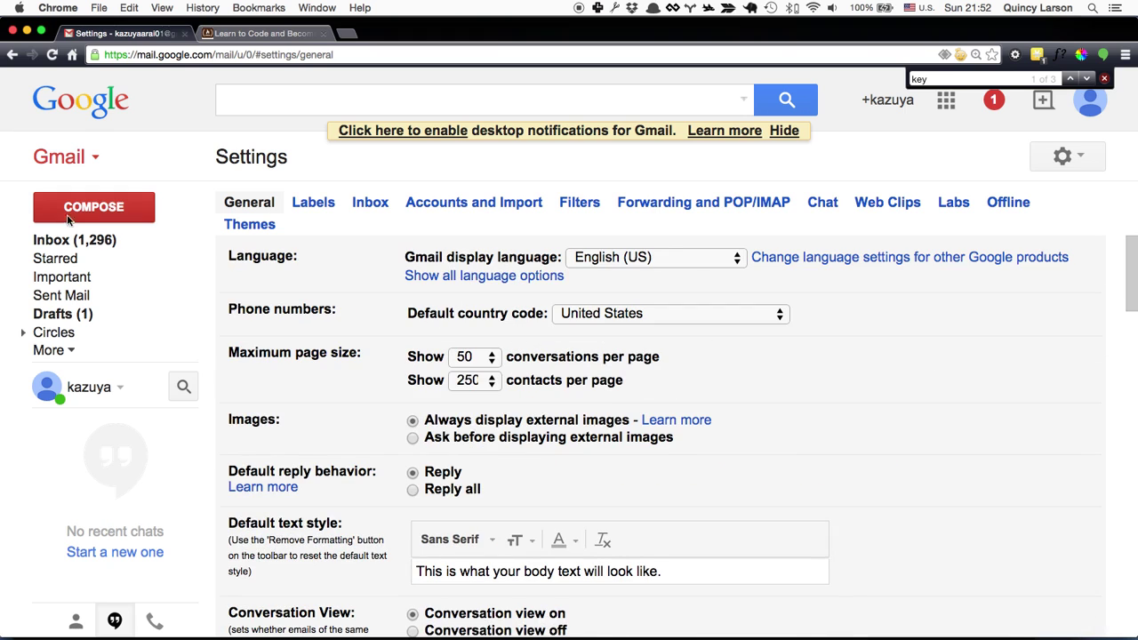
Step: Return to the inbox, close the find bar, and step down and back up the list with j/k
{"action": "left_click", "coordinate": [58, 248]}
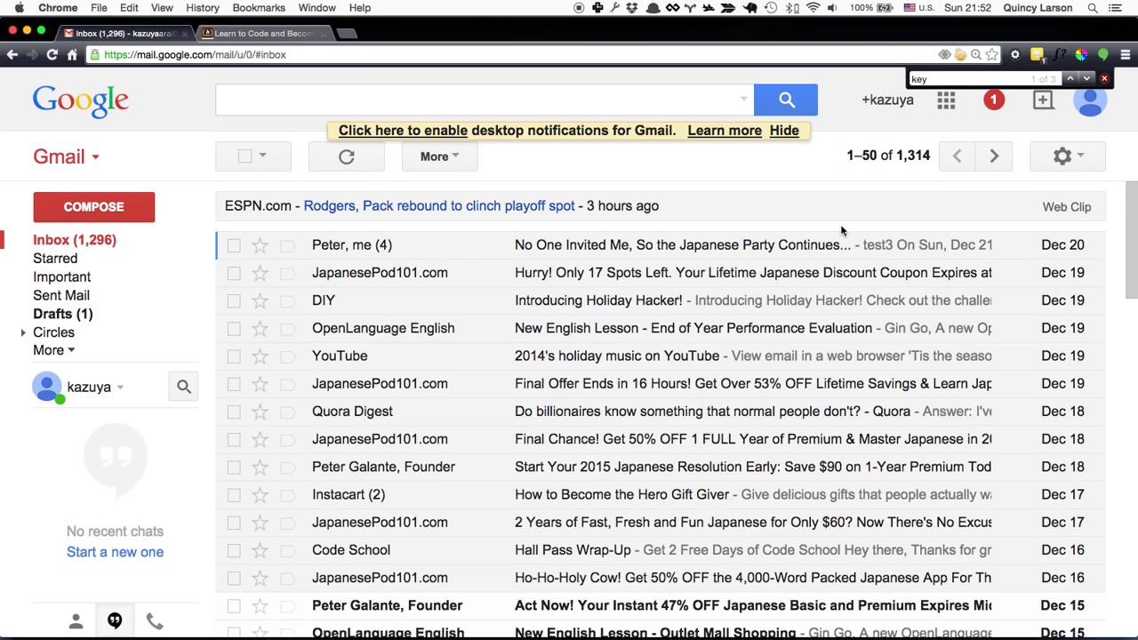
{"action": "left_click", "coordinate": [1104, 80]}
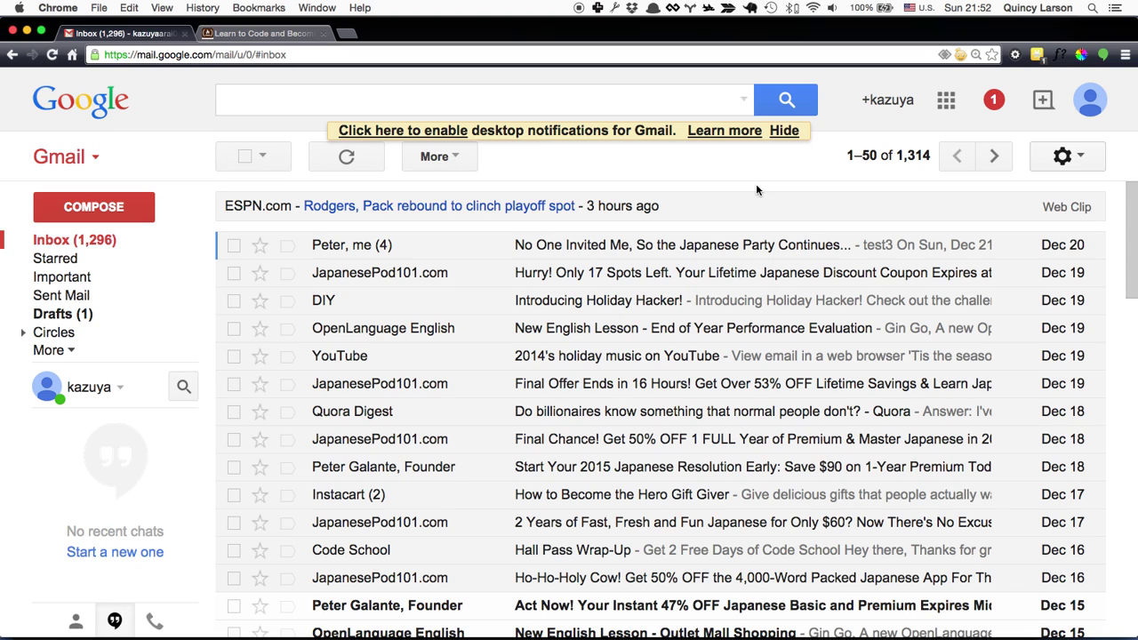
{"action": "key", "text": "j"}
{"action": "key", "text": "j"}
{"action": "key", "text": "j"}
{"action": "key", "text": "j"}
{"action": "key", "text": "j"}
{"action": "key", "text": "j"}
{"action": "key", "text": "k"}
{"action": "key", "text": "k"}
{"action": "key", "text": "k"}
{"action": "key", "text": "k"}
{"action": "key", "text": "k"}
{"action": "key", "text": "k"}
Step: Open the top conversation and expand, then collapse, one sender's message
{"action": "key", "text": "o"}
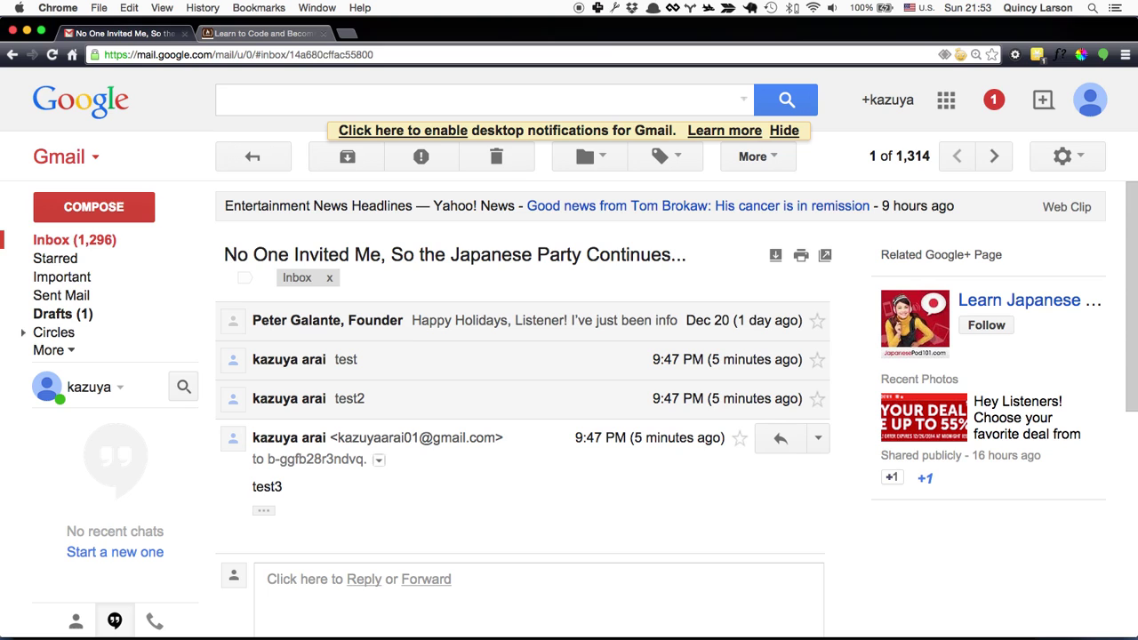
{"action": "left_click", "coordinate": [408, 328]}
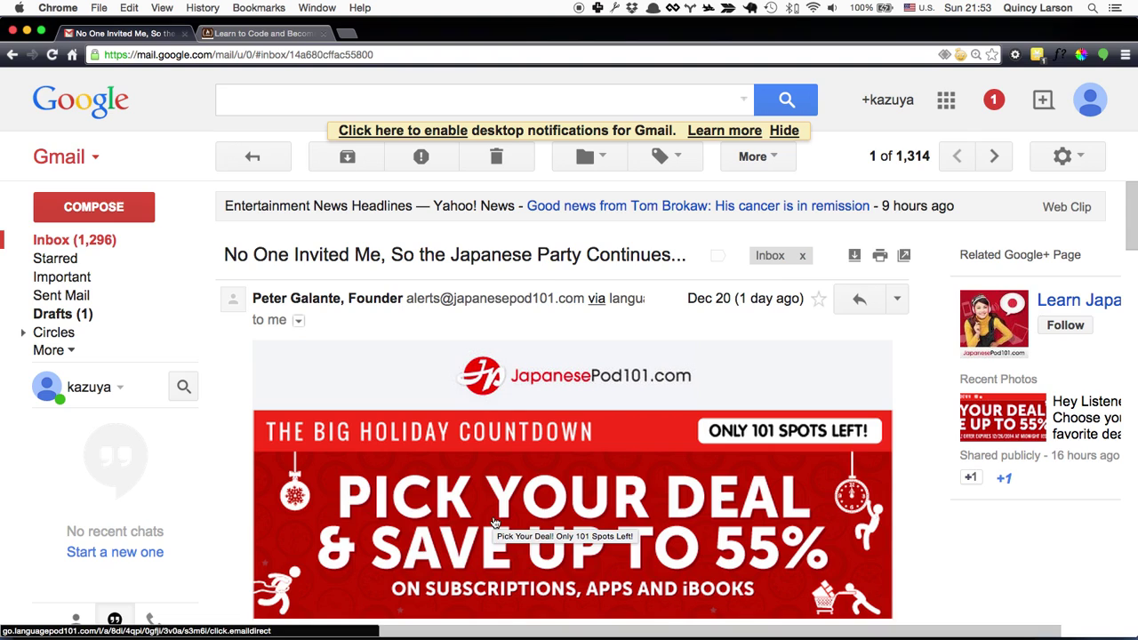
{"action": "left_click", "coordinate": [531, 297]}
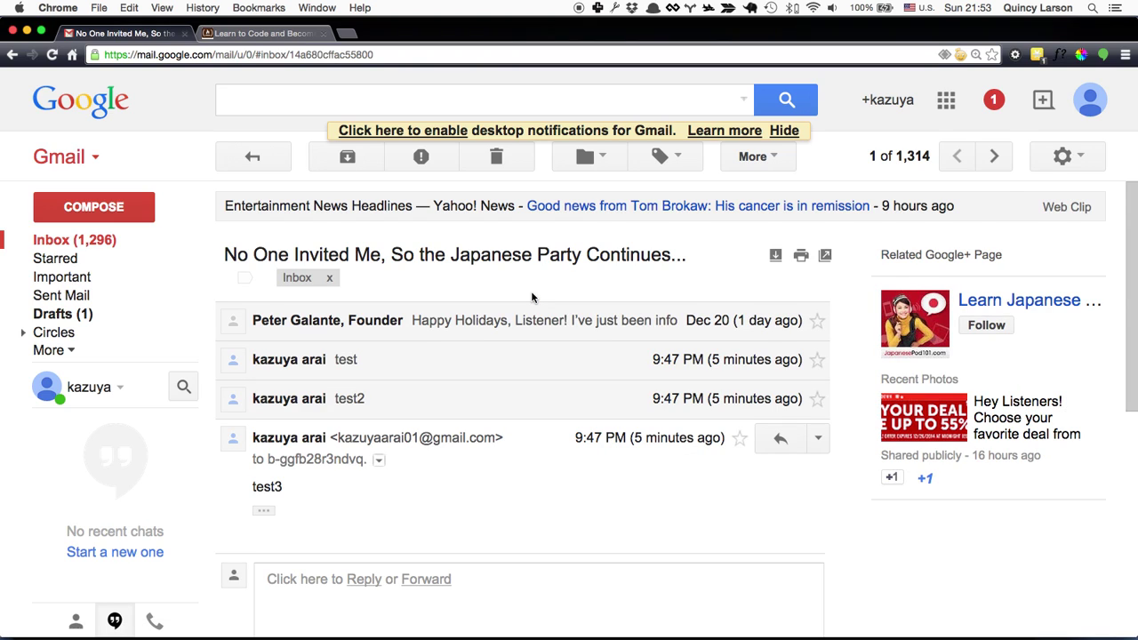
{"action": "scroll", "coordinate": [531, 297], "scroll_direction": "down", "scroll_amount": 5}
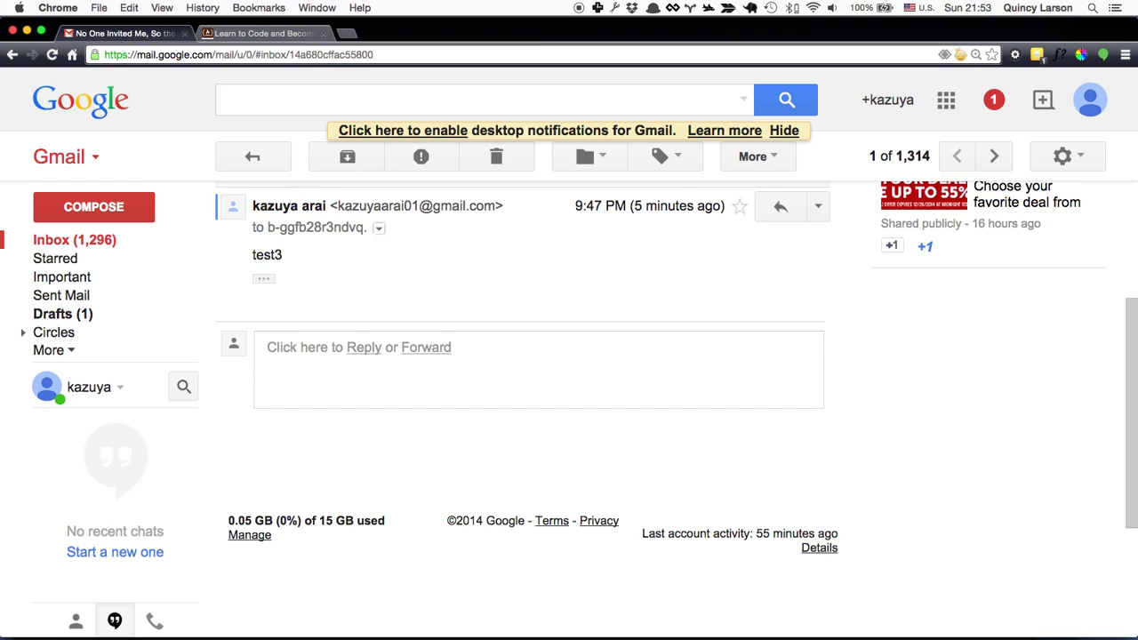
{"action": "scroll", "coordinate": [524, 385], "scroll_direction": "up", "scroll_amount": 5}
Step: Expand the first, 'test' and 'test2' messages in turn, then archive the conversation with e
{"action": "key", "text": "p"}
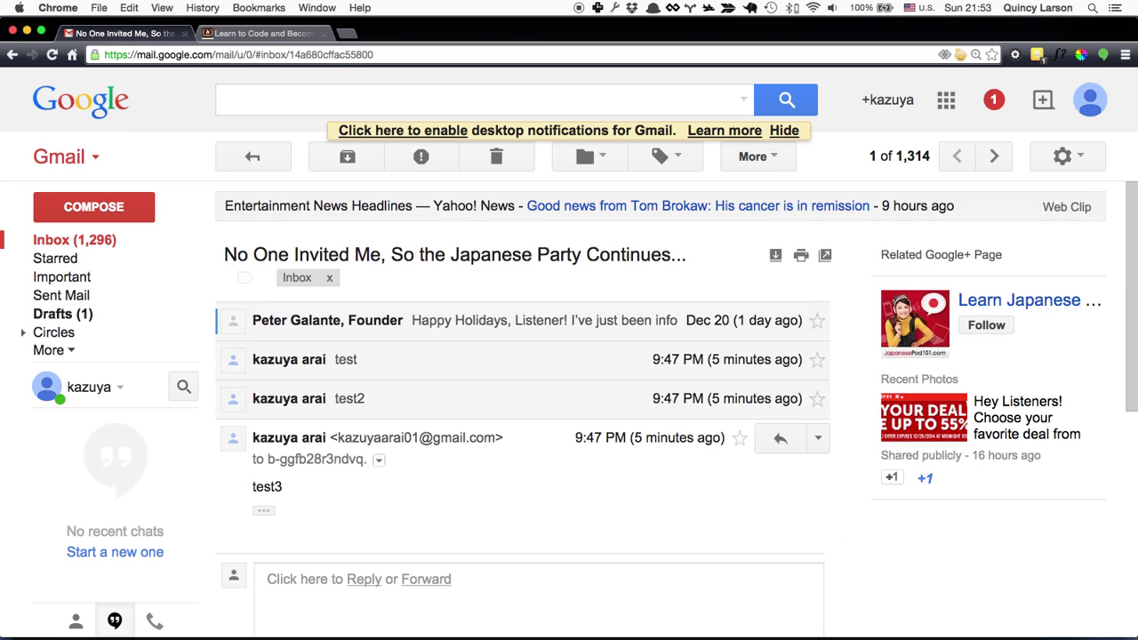
{"action": "key", "text": "Return"}
{"action": "key", "text": "n"}
{"action": "key", "text": "Return"}
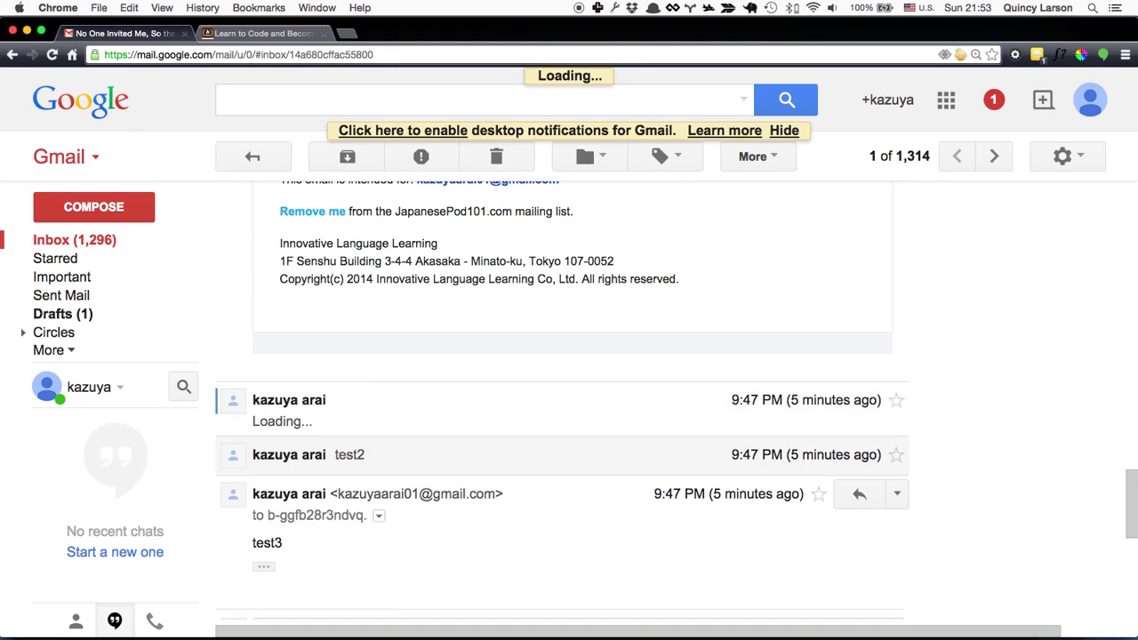
{"action": "key", "text": "n"}
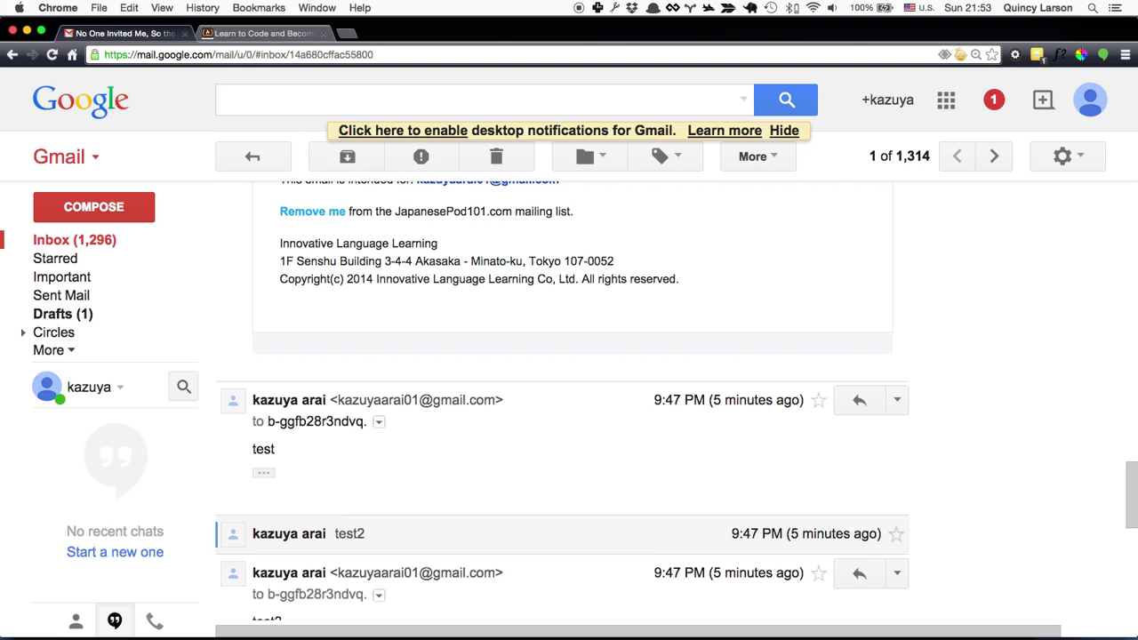
{"action": "key", "text": "Return"}
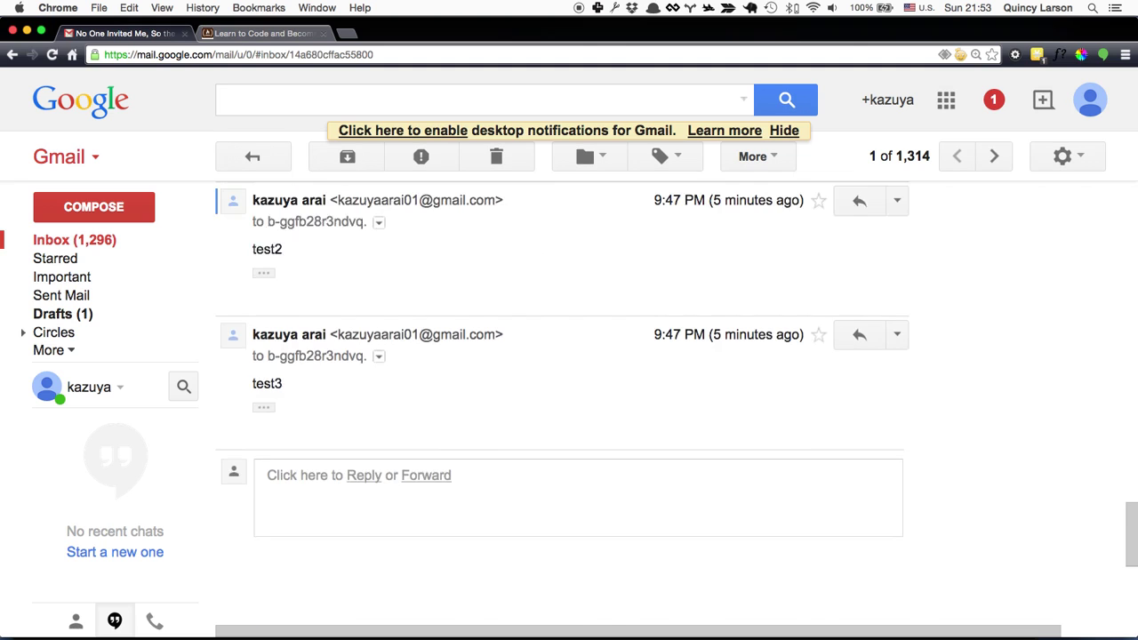
{"action": "key", "text": "j"}
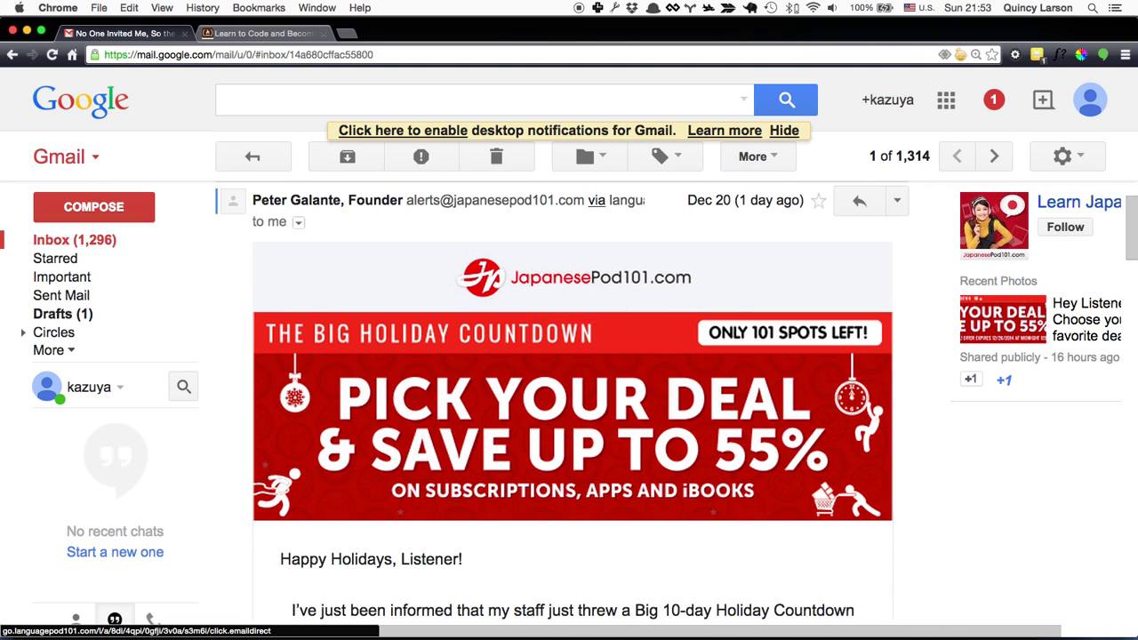
{"action": "key", "text": "e"}
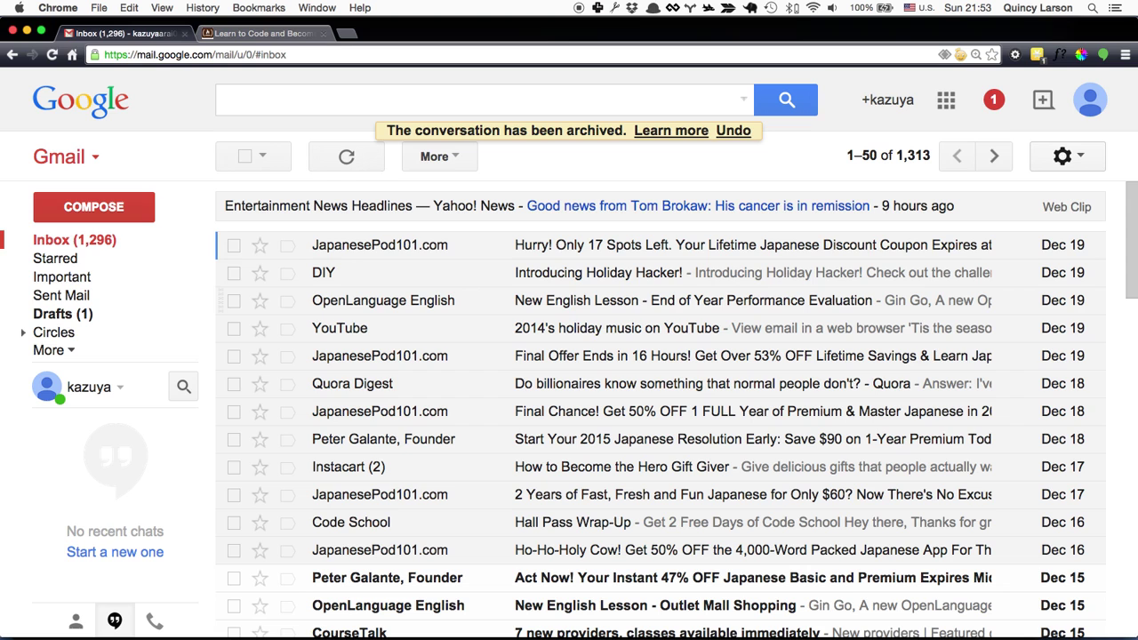
{"action": "key", "text": "o"}
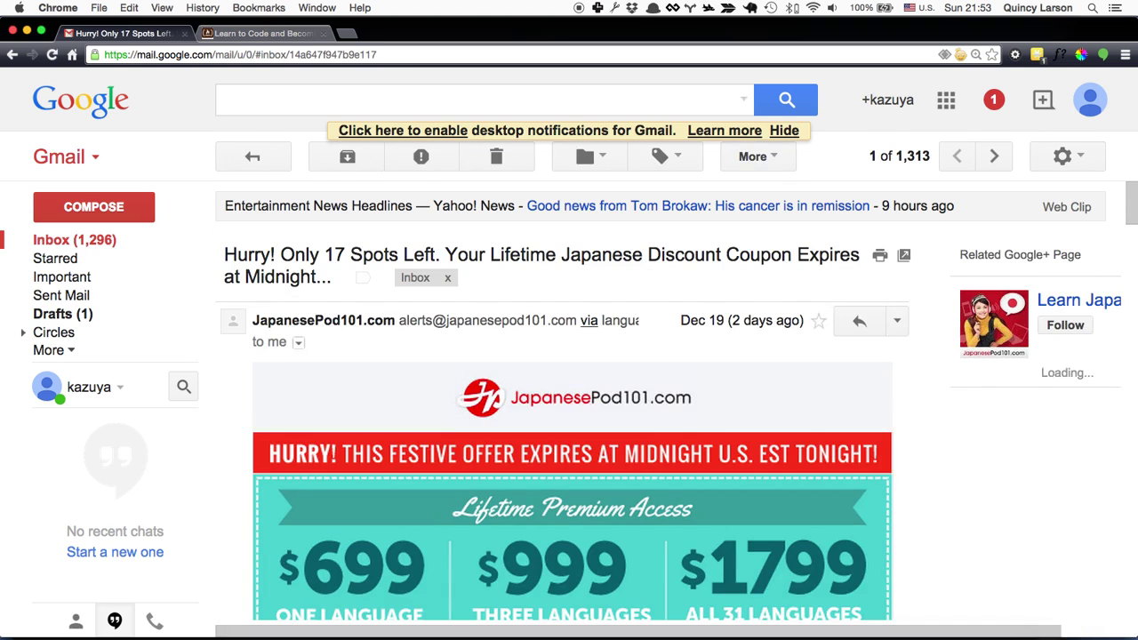
{"action": "key", "text": "j"}
{"action": "key", "text": "j"}
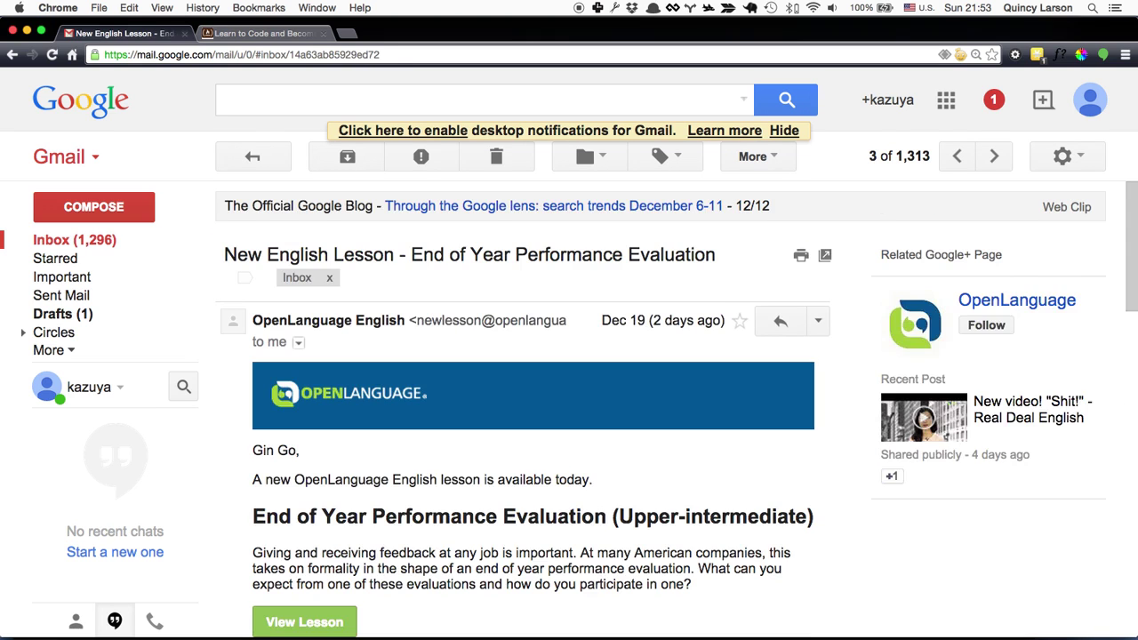
{"action": "key", "text": "j"}
{"action": "key", "text": "j"}
{"action": "key", "text": "j"}
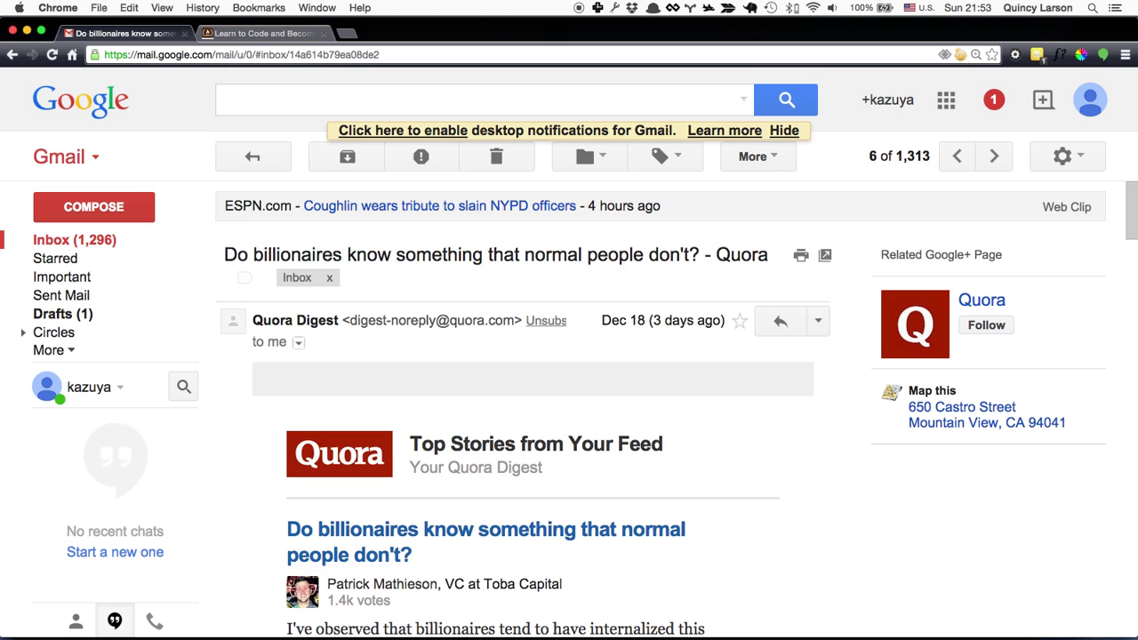
{"action": "key", "text": "k"}
{"action": "key", "text": "k"}
{"action": "key", "text": "k"}
{"action": "key", "text": "k"}
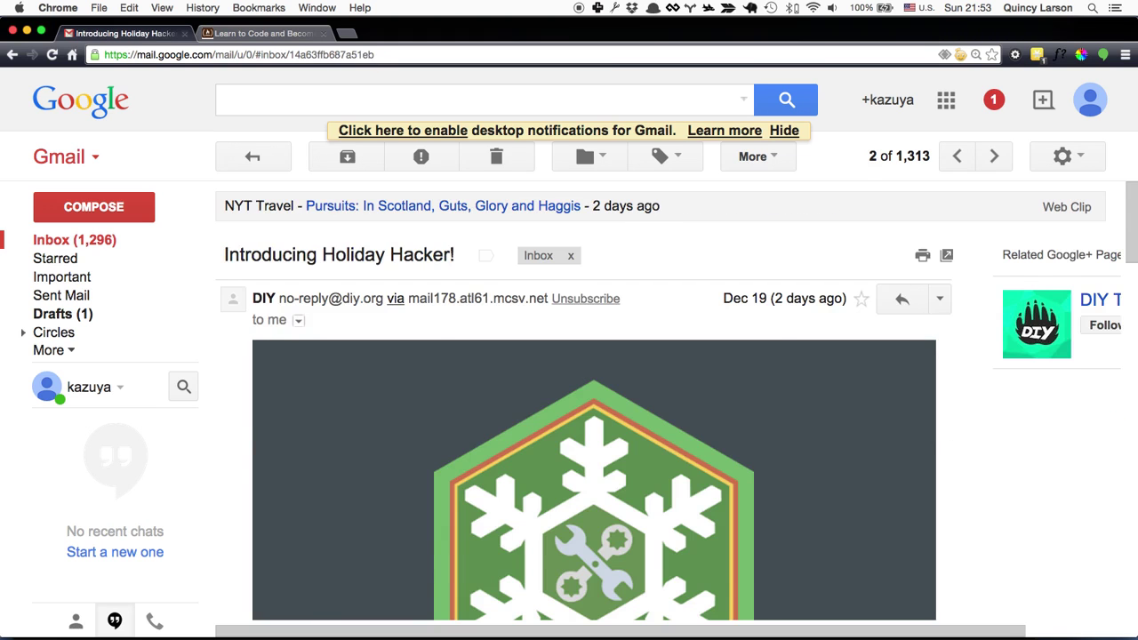
{"action": "key", "text": "k"}
{"action": "key", "text": "u"}
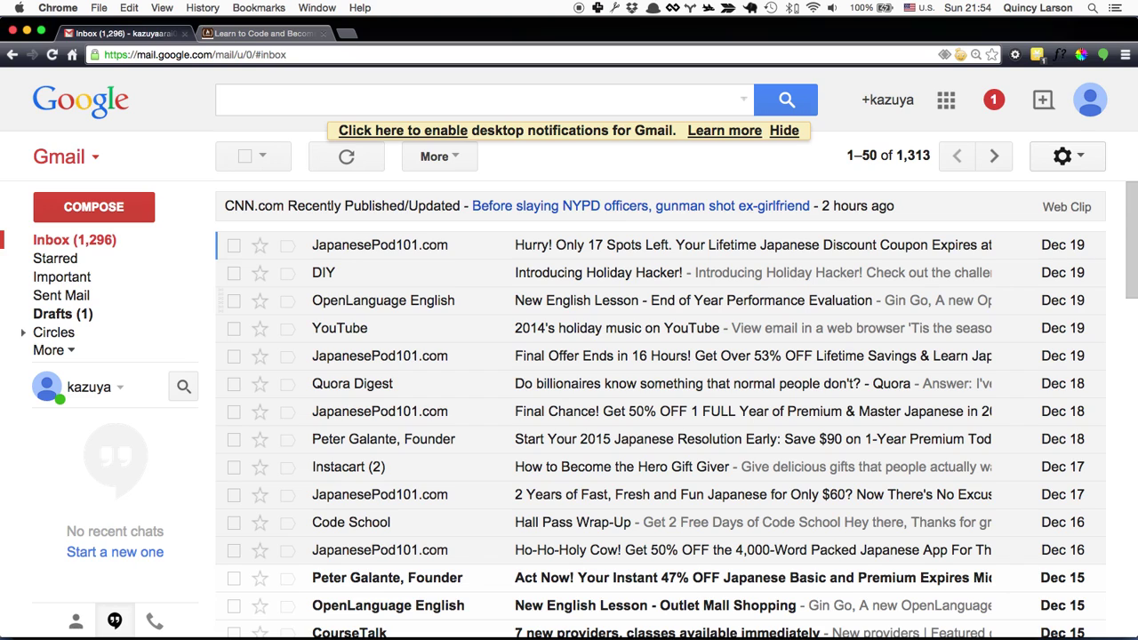
Step: Start a new message addressed to the freeCodeCamp team address
{"action": "key", "text": "c"}
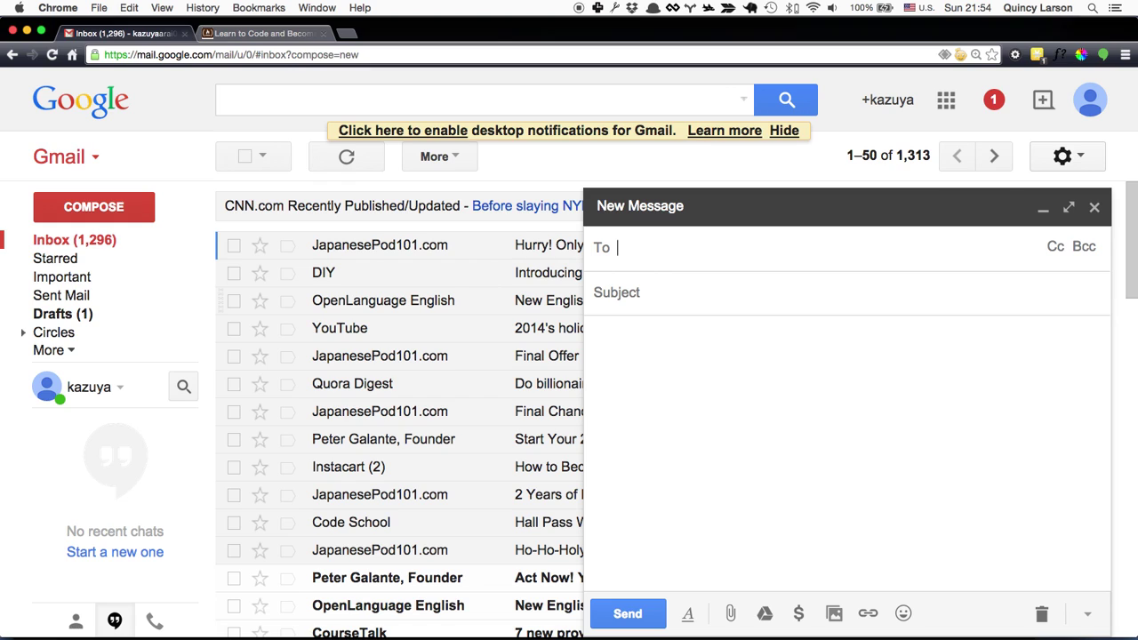
{"action": "left_click", "coordinate": [614, 292]}
{"action": "left_click", "coordinate": [640, 247]}
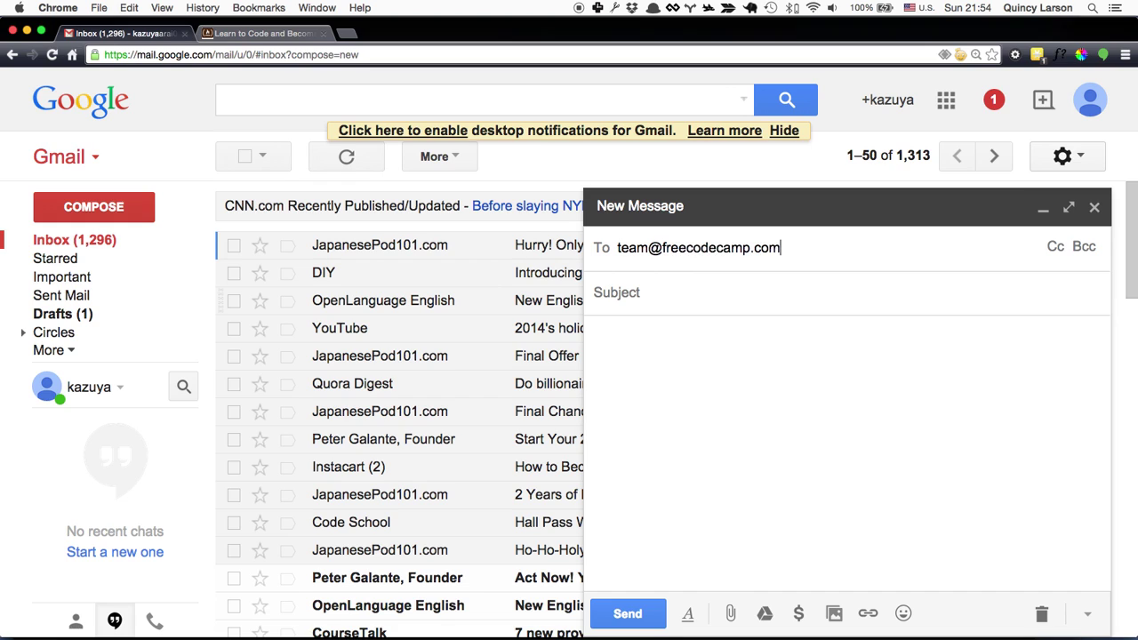
{"action": "key", "text": "Return"}
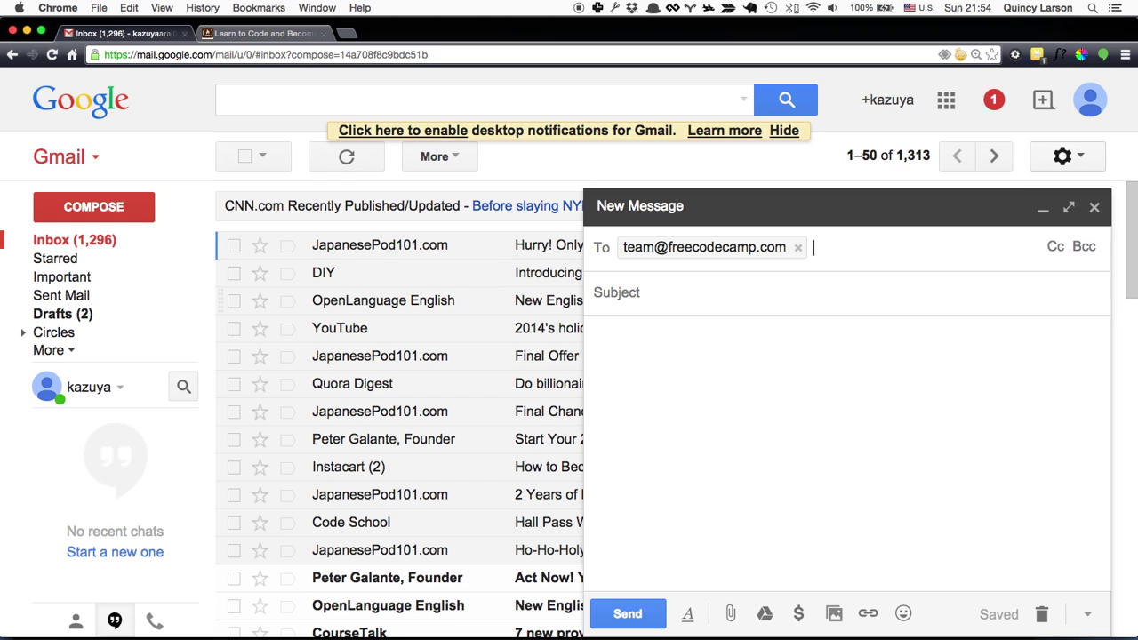
Step: Enter 'test' as both subject and body, then send the message
{"action": "left_click", "coordinate": [616, 292]}
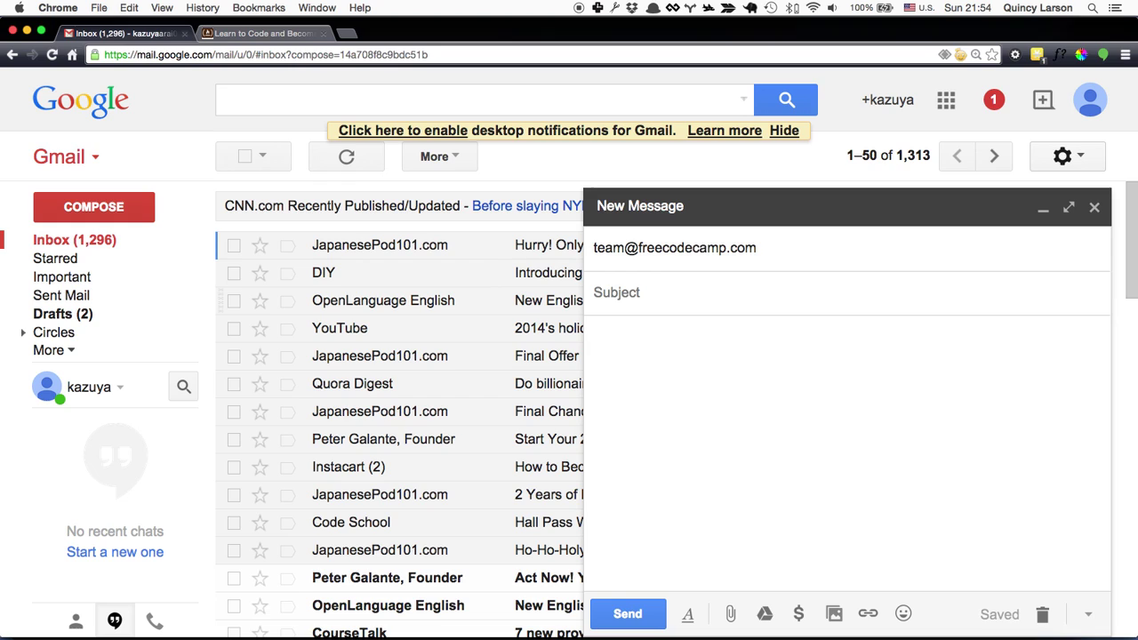
{"action": "type", "text": "test"}
{"action": "key", "text": "Tab"}
{"action": "type", "text": "test"}
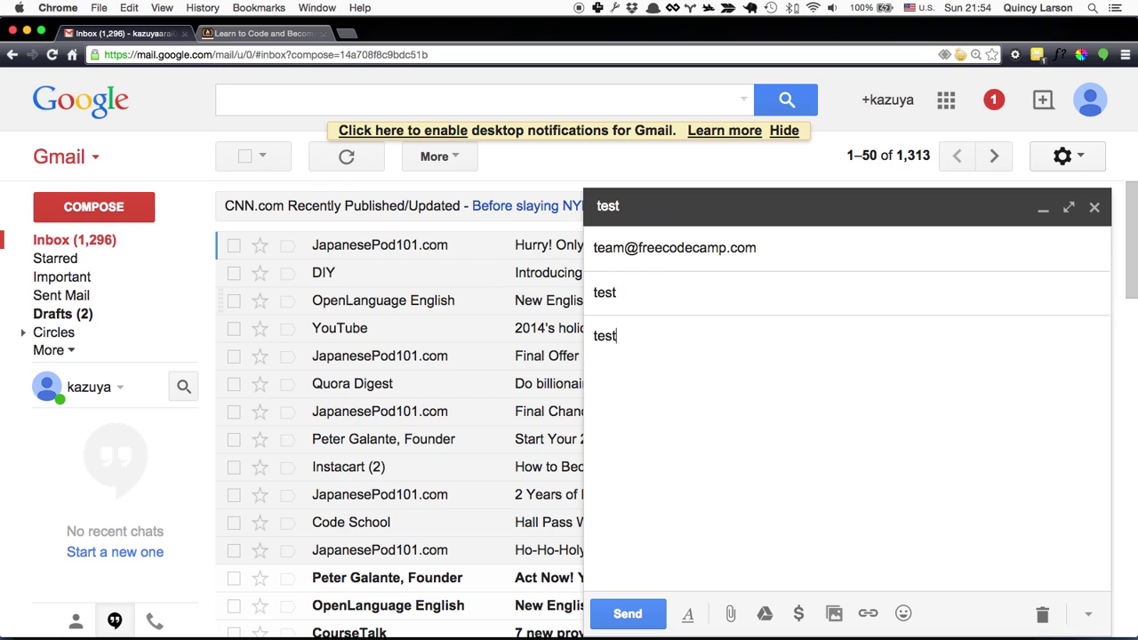
{"action": "key", "text": "Tab"}
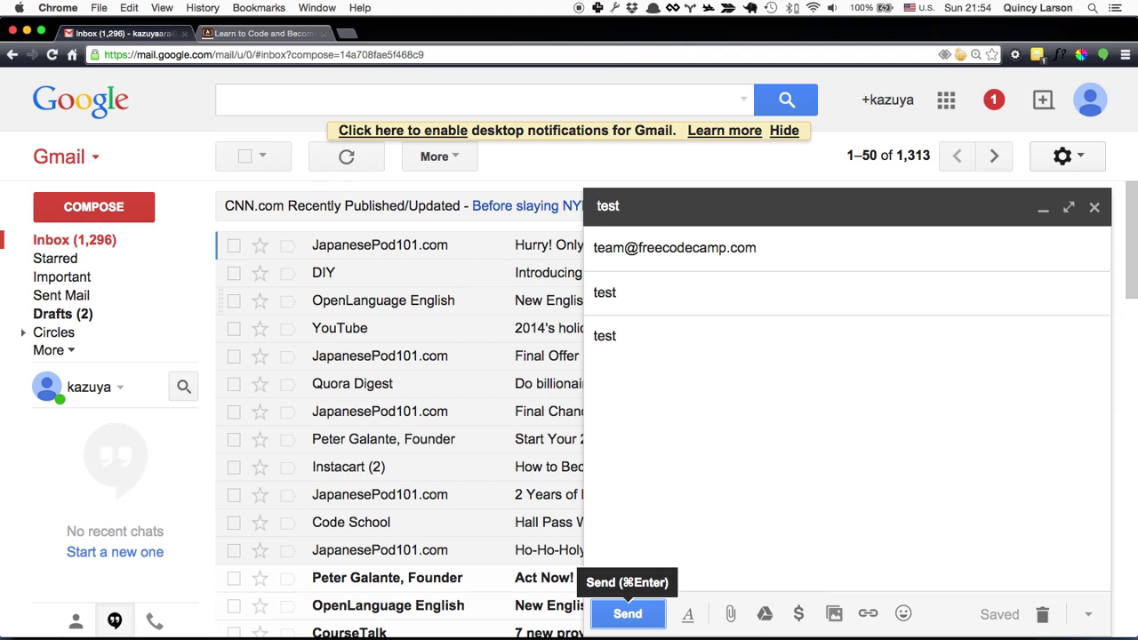
{"action": "key", "text": "Return"}
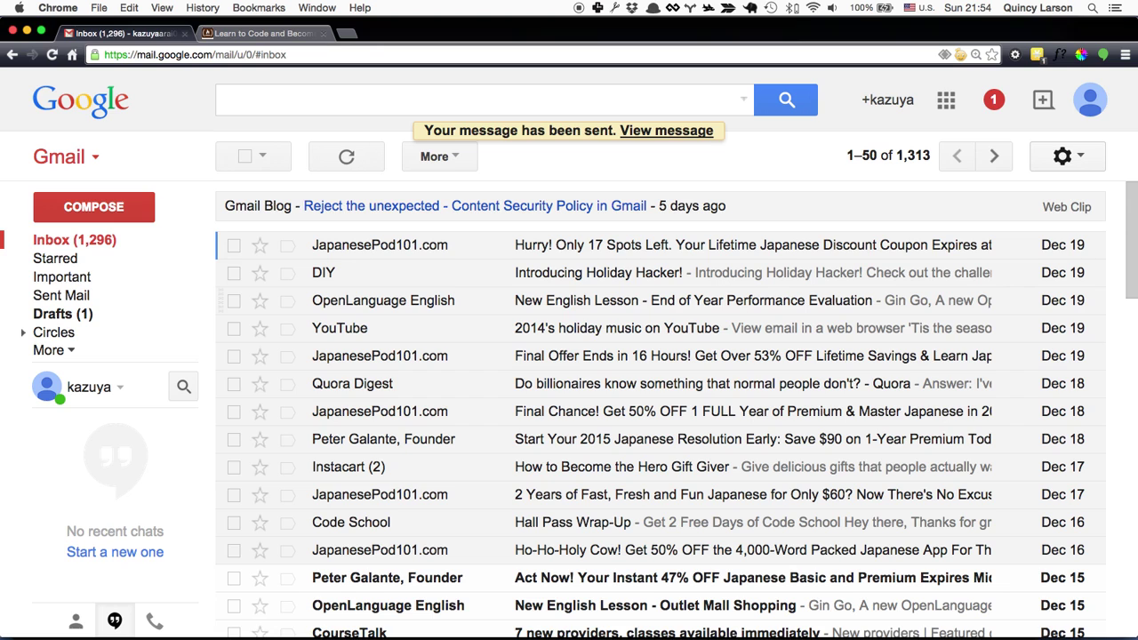
Step: Open the JapanesePod101 'Hurry! Only 17 Spots Left' email and begin an inline reply with r
{"action": "key", "text": "o"}
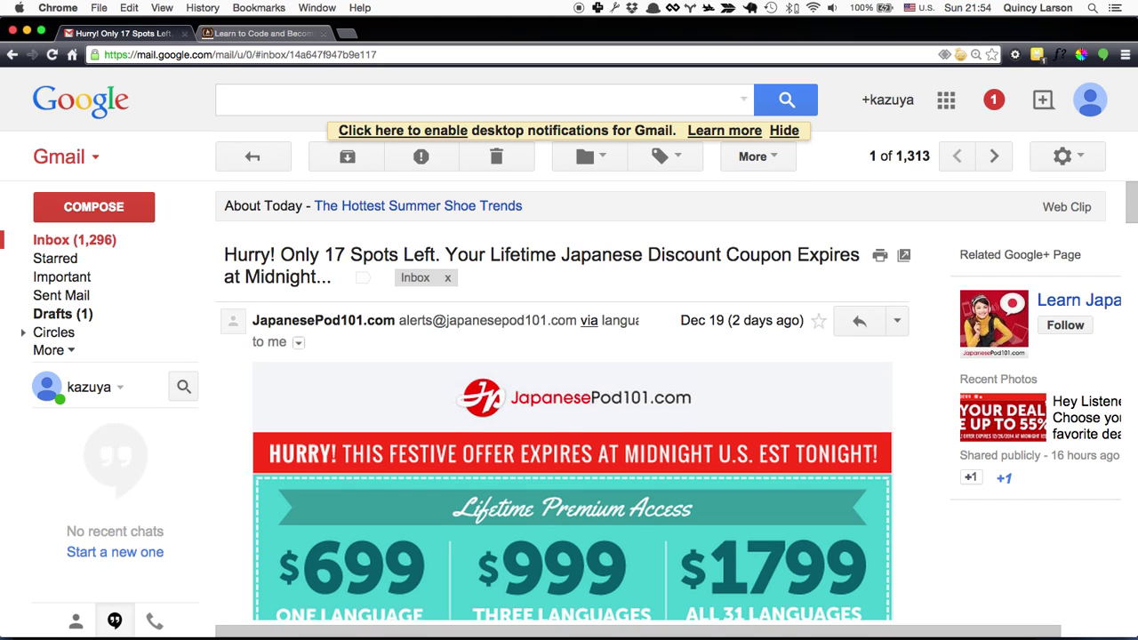
{"action": "key", "text": "r"}
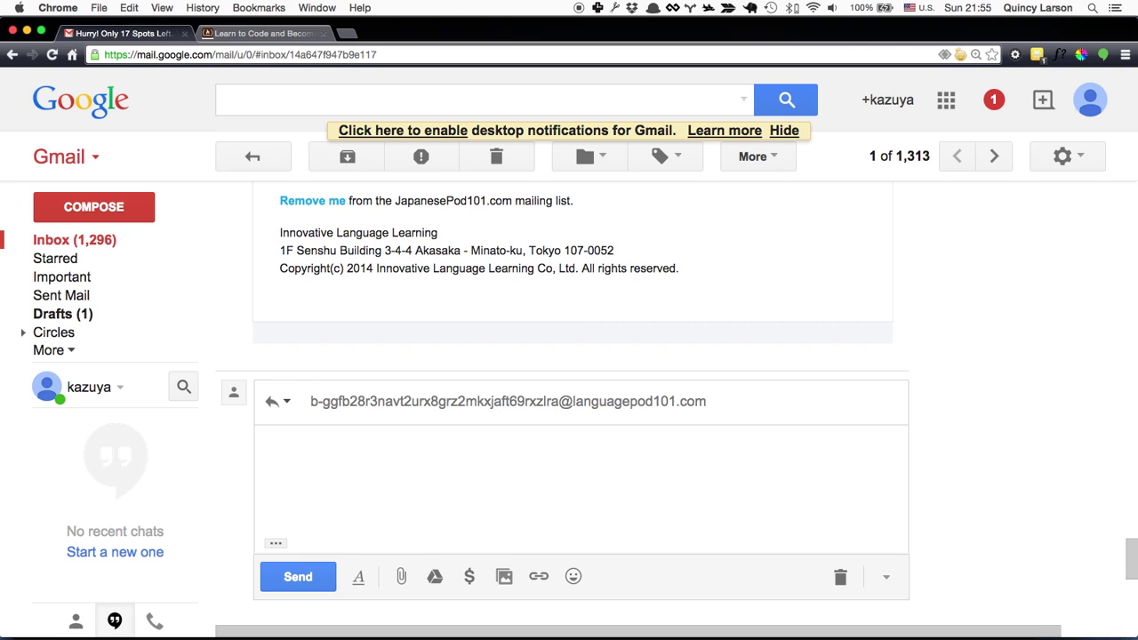
Step: Turn the reply into a forward to the team address with note 'test' and send it
{"action": "key", "text": "f"}
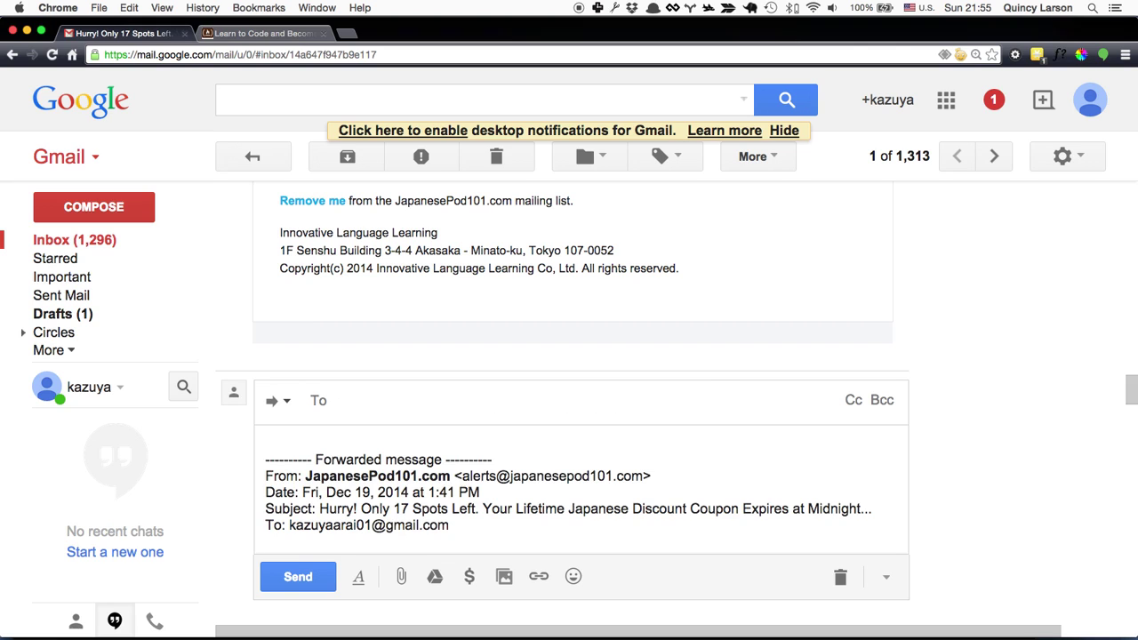
{"action": "type", "text": "team"}
{"action": "key", "text": "Return"}
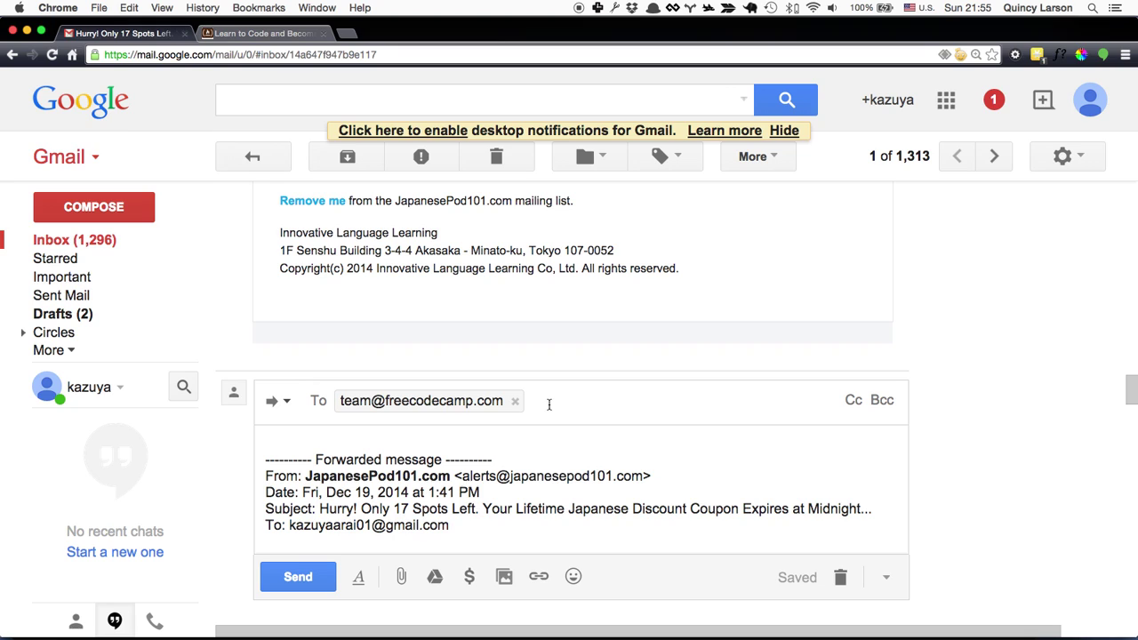
{"action": "key", "text": "Tab"}
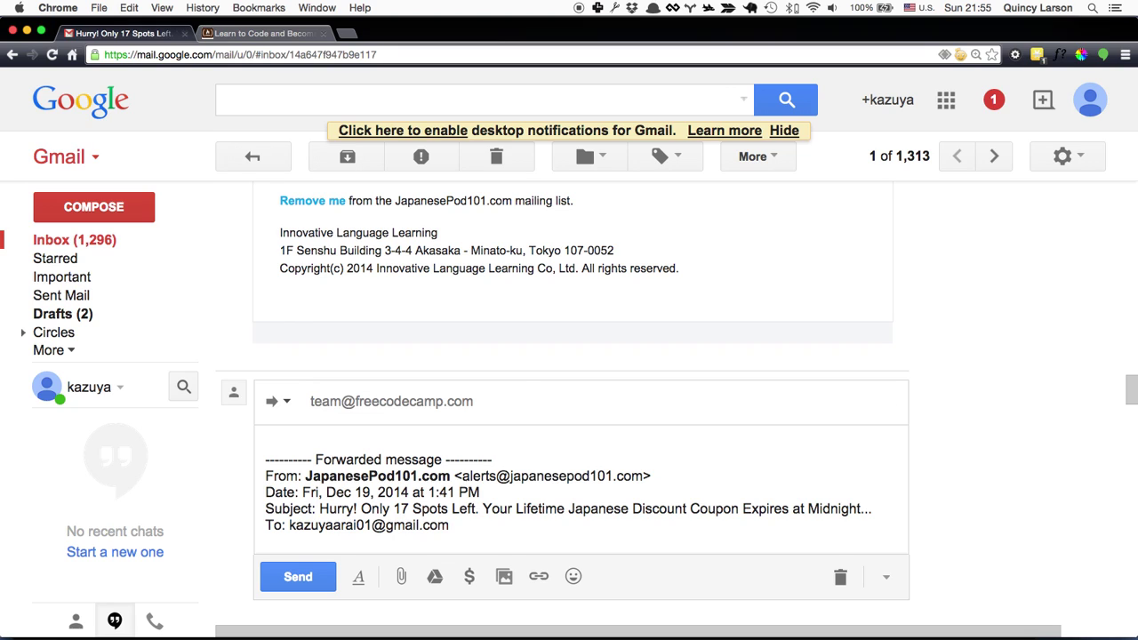
{"action": "type", "text": "test"}
{"action": "key", "text": "Tab"}
{"action": "key", "text": "Return"}
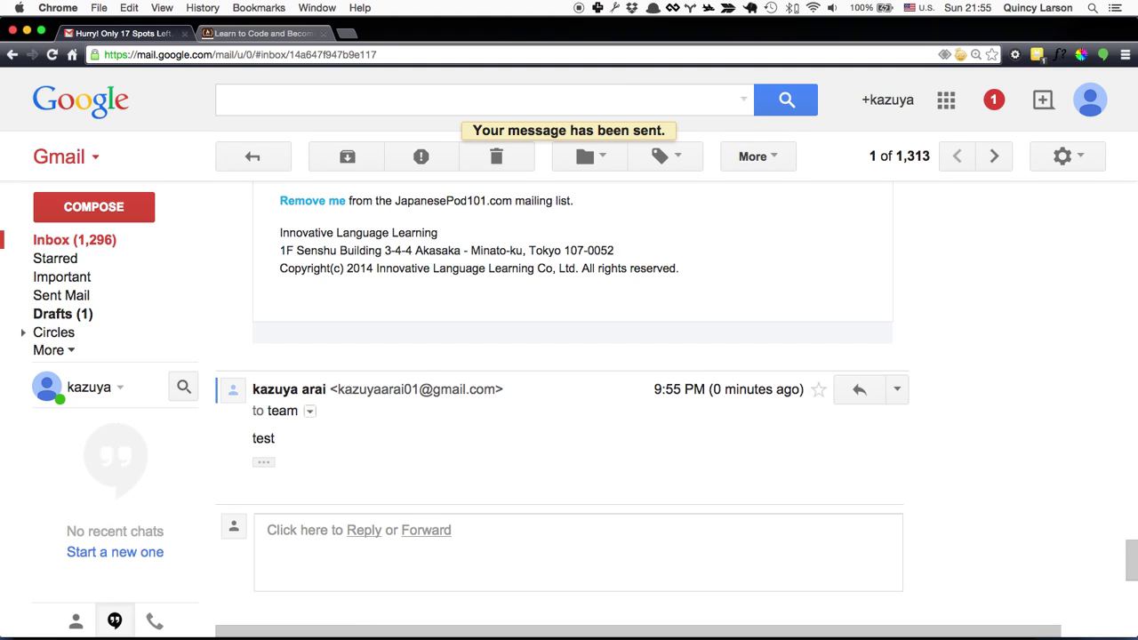
Step: Step through older conversations with j/k, return to the inbox with u, and check the top row
{"action": "key", "text": "j"}
{"action": "key", "text": "j"}
{"action": "key", "text": "j"}
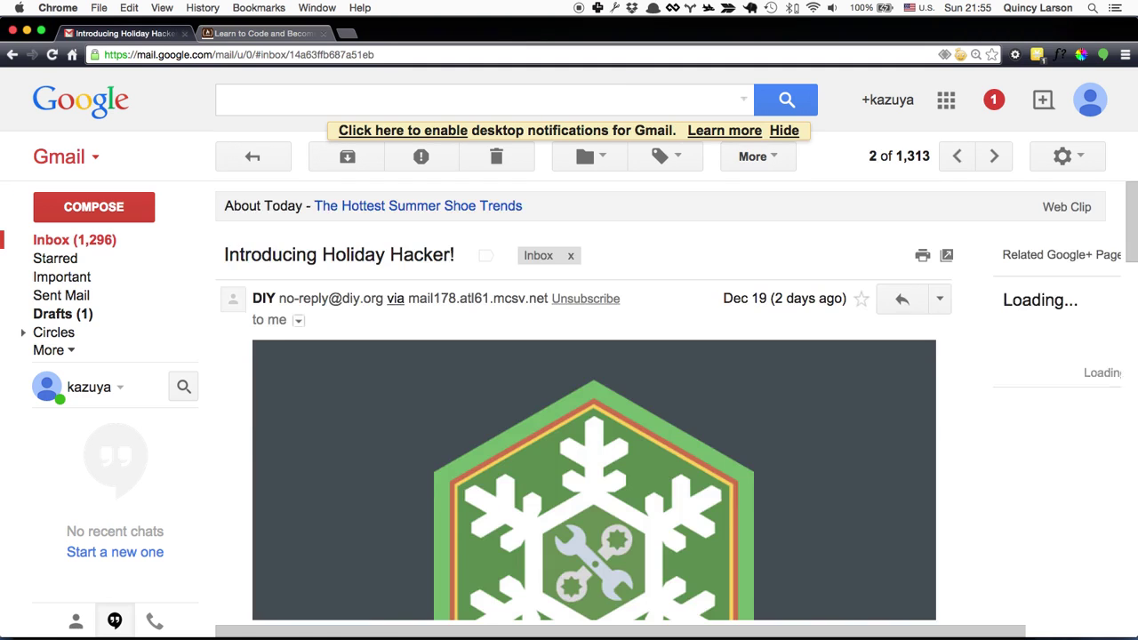
{"action": "key", "text": "j"}
{"action": "key", "text": "j"}
{"action": "key", "text": "j"}
{"action": "key", "text": "j"}
{"action": "key", "text": "j"}
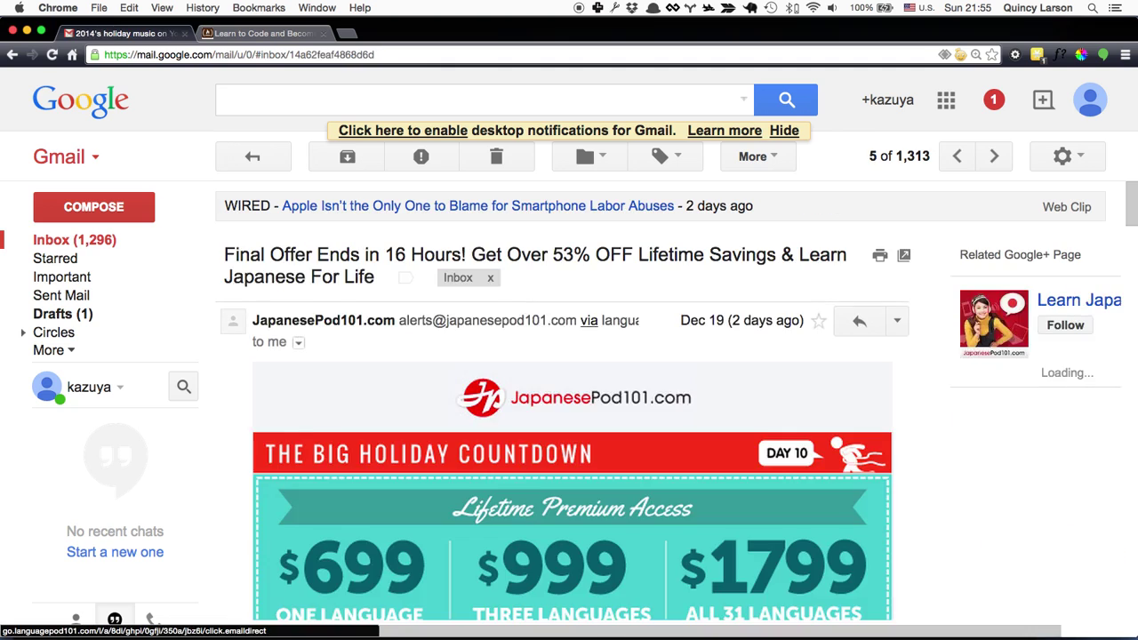
{"action": "key", "text": "k"}
{"action": "key", "text": "k"}
{"action": "key", "text": "k"}
{"action": "key", "text": "k"}
{"action": "key", "text": "k"}
{"action": "key", "text": "k"}
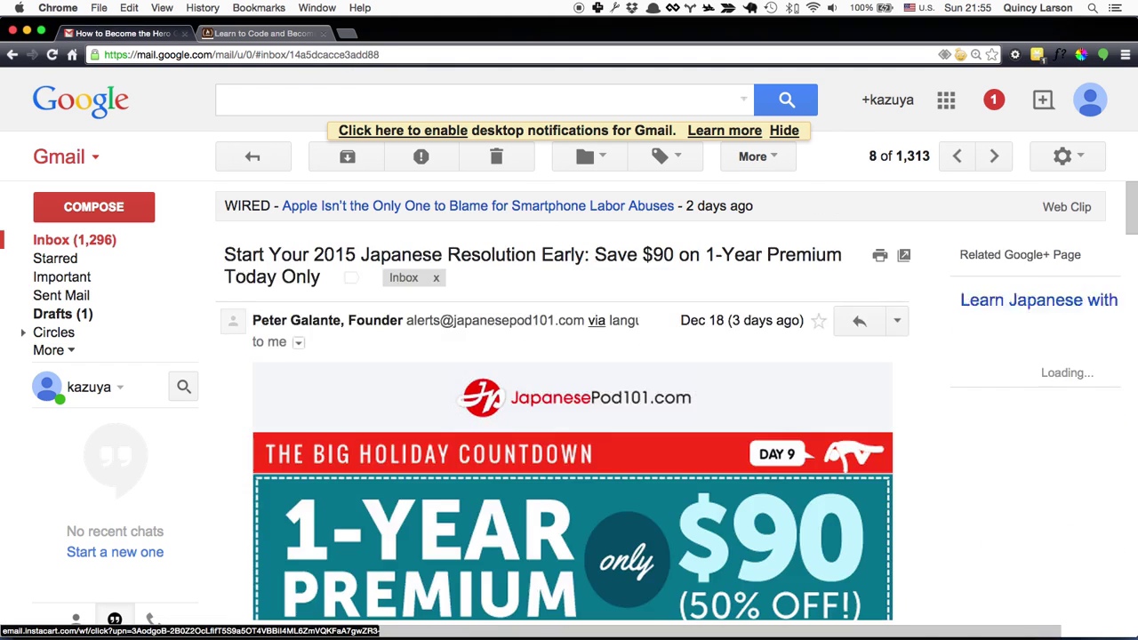
{"action": "key", "text": "u"}
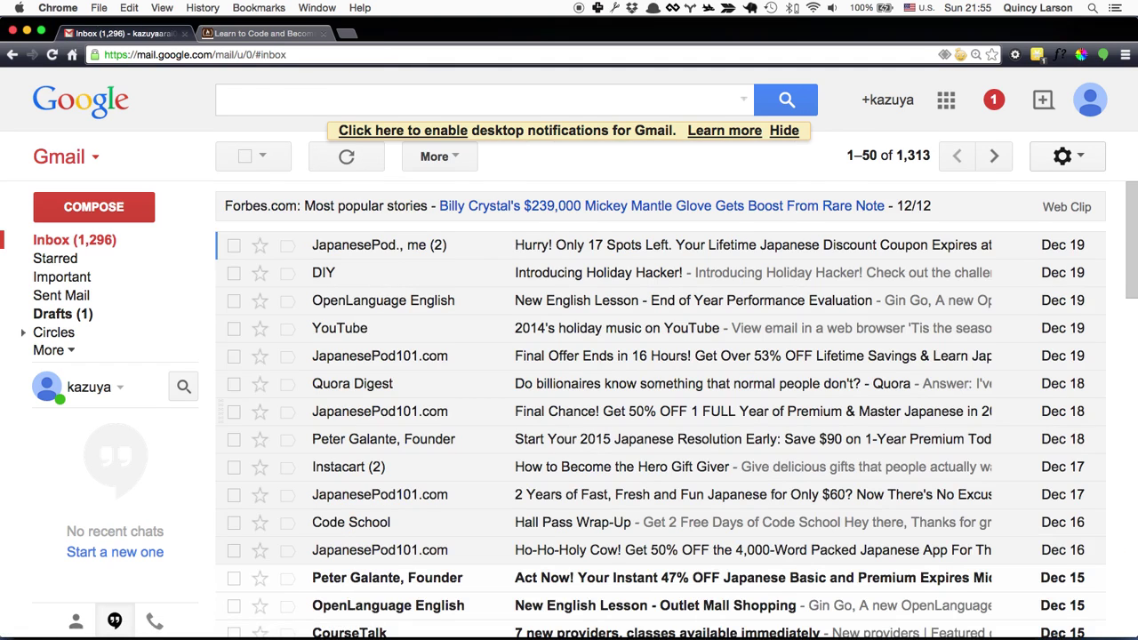
{"action": "key", "text": "j"}
{"action": "key", "text": "k"}
{"action": "key", "text": "x"}
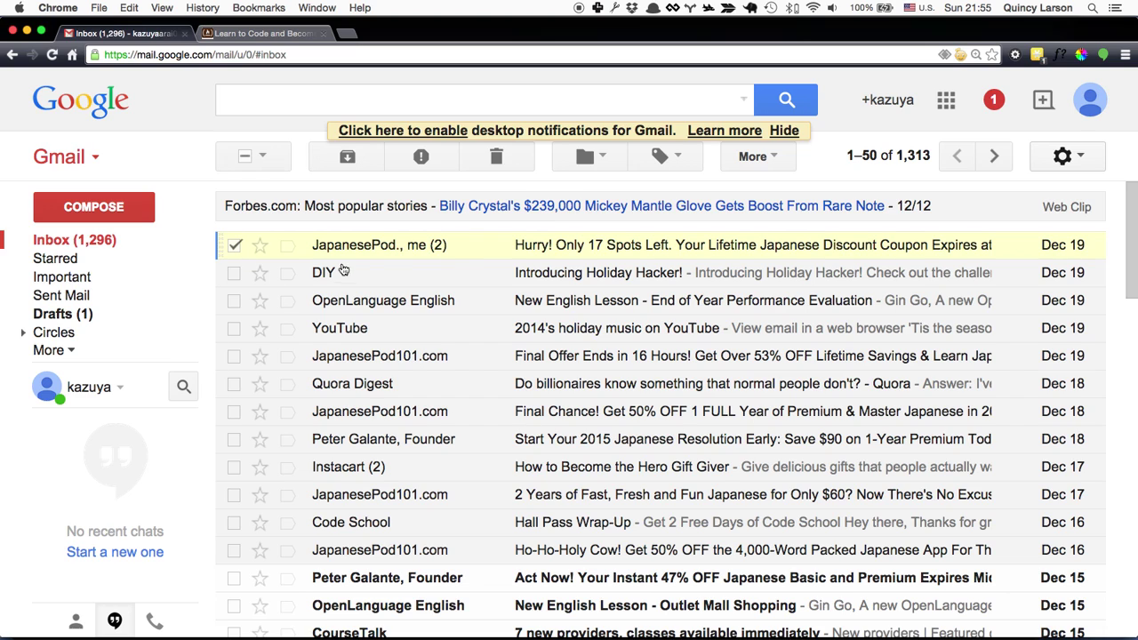
Step: Check the first 13 conversations down the list with j/x and archive them with e
{"action": "key", "text": "j"}
{"action": "key", "text": "x"}
{"action": "key", "text": "j"}
{"action": "key", "text": "x"}
{"action": "key", "text": "j"}
{"action": "key", "text": "x"}
{"action": "key", "text": "j"}
{"action": "key", "text": "x"}
{"action": "key", "text": "j"}
{"action": "key", "text": "x"}
{"action": "key", "text": "j"}
{"action": "key", "text": "x"}
{"action": "key", "text": "j"}
{"action": "key", "text": "x"}
{"action": "key", "text": "j"}
{"action": "key", "text": "x"}
{"action": "key", "text": "j"}
{"action": "key", "text": "x"}
{"action": "key", "text": "j"}
{"action": "key", "text": "x"}
{"action": "key", "text": "j"}
{"action": "key", "text": "x"}
{"action": "key", "text": "j"}
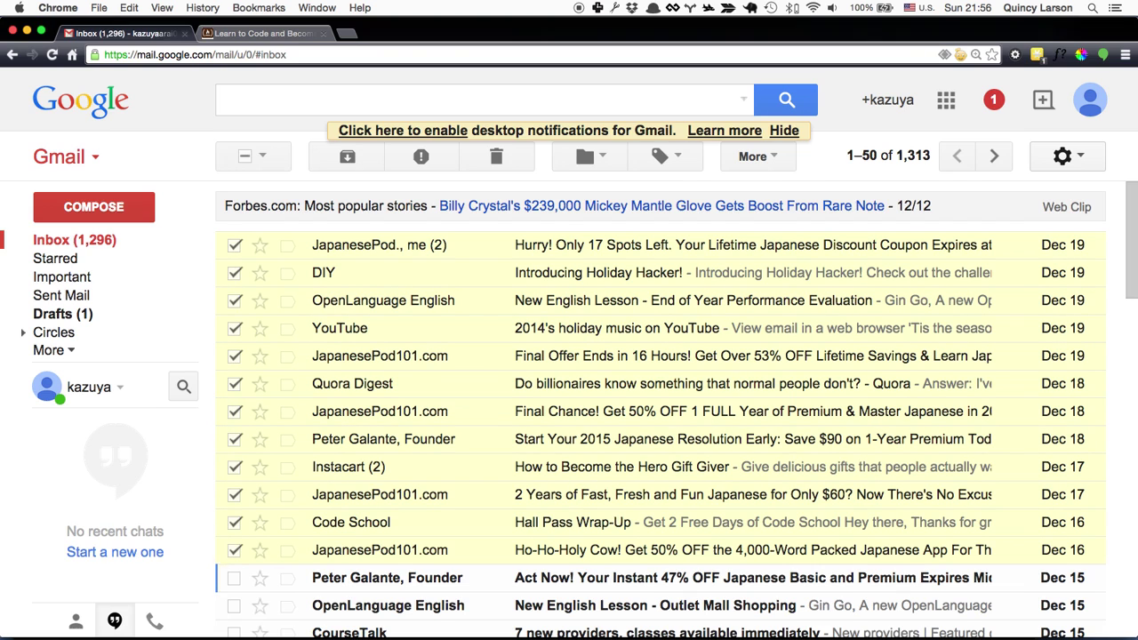
{"action": "key", "text": "x"}
{"action": "key", "text": "e"}
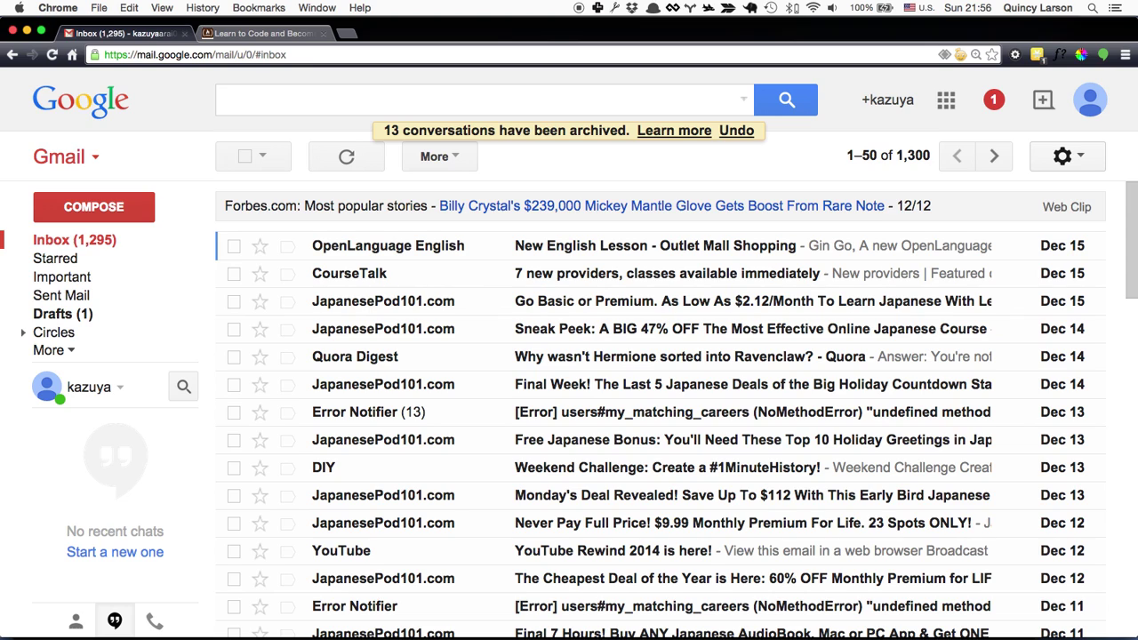
Step: Check the next batch of conversations, starting from OpenLanguage, for archiving
{"action": "key", "text": "x"}
{"action": "key", "text": "j"}
{"action": "key", "text": "x"}
{"action": "key", "text": "j"}
{"action": "key", "text": "x"}
{"action": "key", "text": "j"}
{"action": "key", "text": "x"}
{"action": "key", "text": "j"}
{"action": "key", "text": "x"}
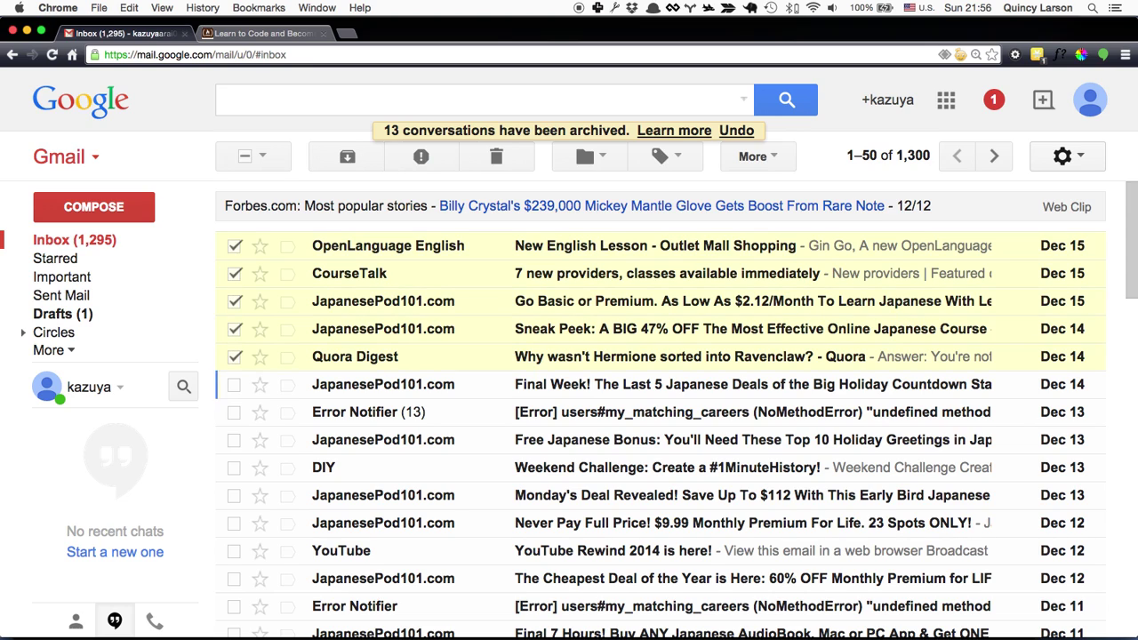
{"action": "key", "text": "j"}
{"action": "key", "text": "x"}
{"action": "key", "text": "j"}
{"action": "key", "text": "x"}
{"action": "key", "text": "j"}
{"action": "key", "text": "x"}
{"action": "key", "text": "j"}
{"action": "key", "text": "x"}
{"action": "key", "text": "j"}
{"action": "key", "text": "x"}
{"action": "key", "text": "j"}
{"action": "key", "text": "x"}
{"action": "key", "text": "j"}
{"action": "key", "text": "x"}
{"action": "key", "text": "j"}
{"action": "key", "text": "x"}
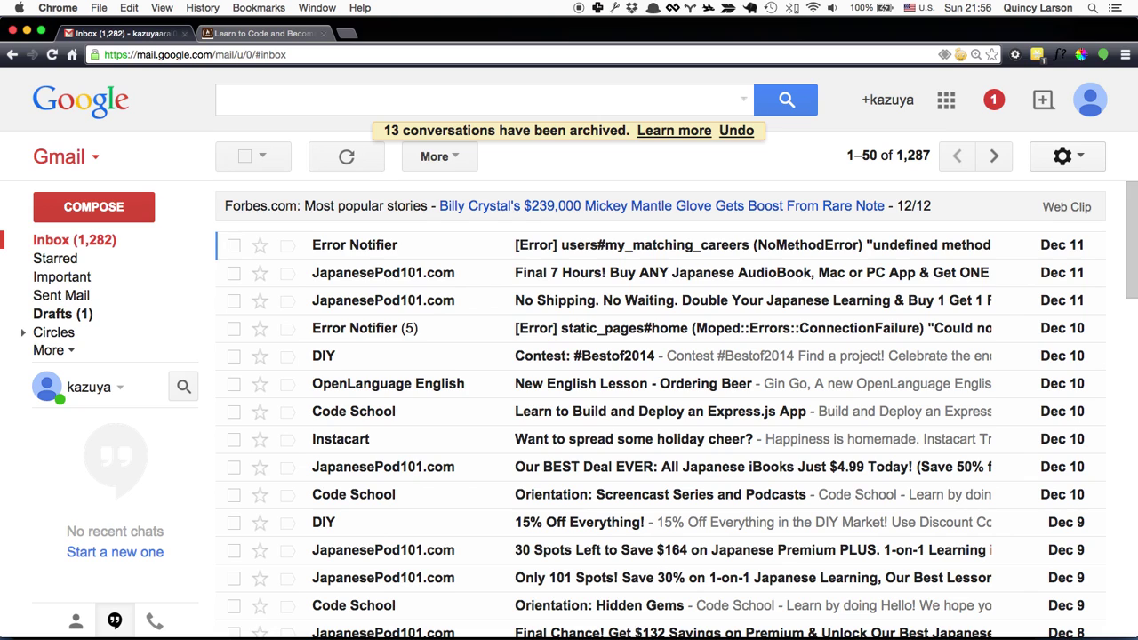
{"action": "key", "text": "x"}
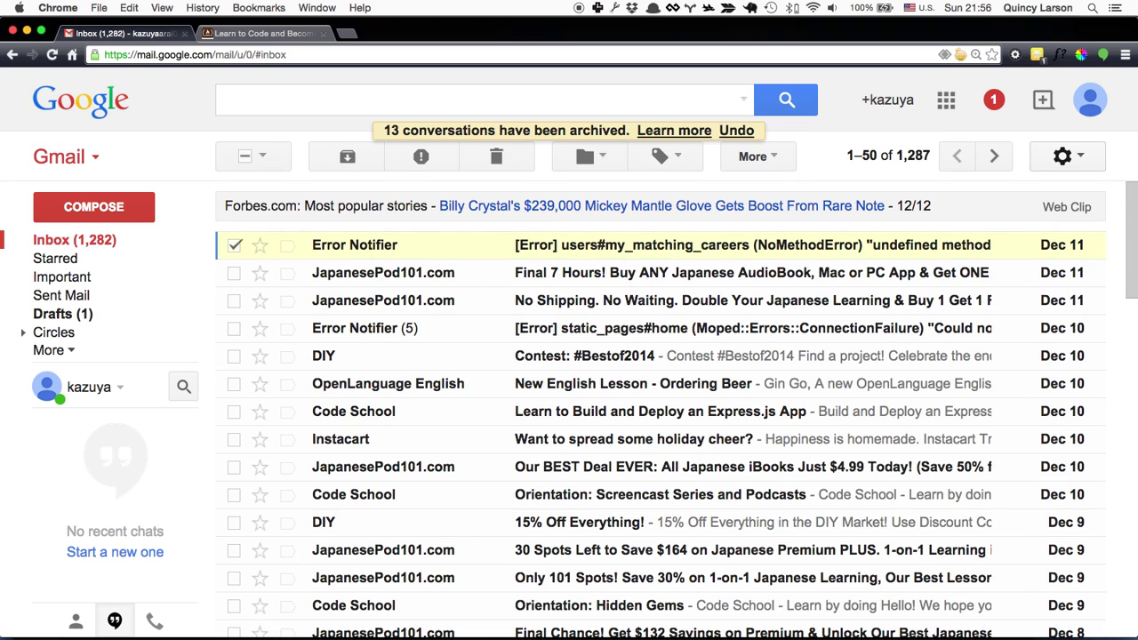
{"action": "key", "text": "shift+1"}
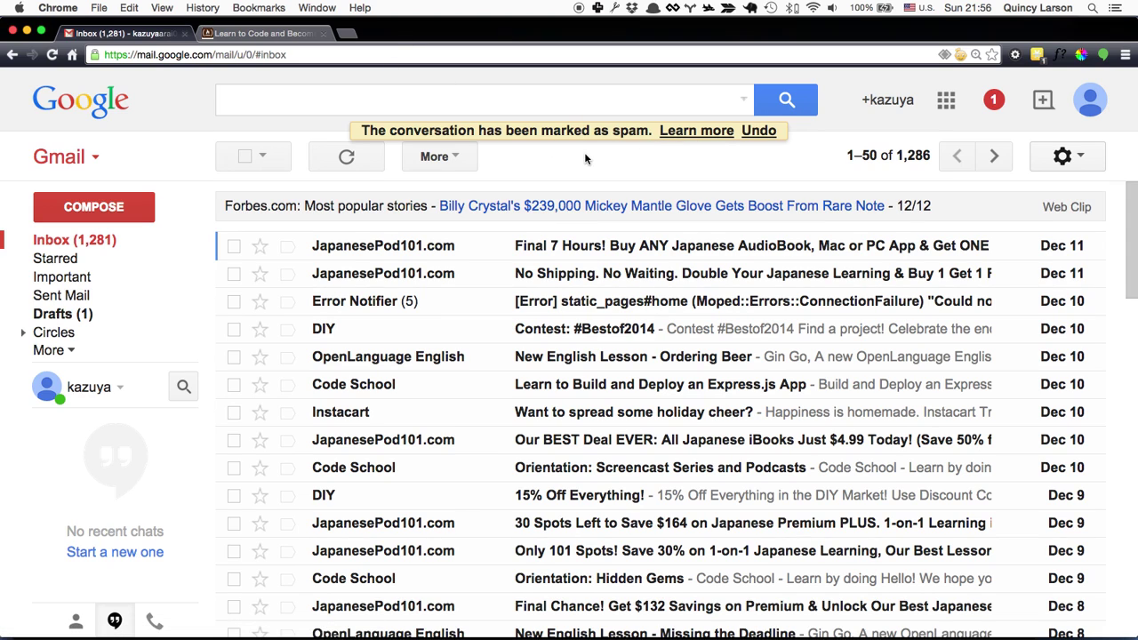
{"action": "key", "text": "z"}
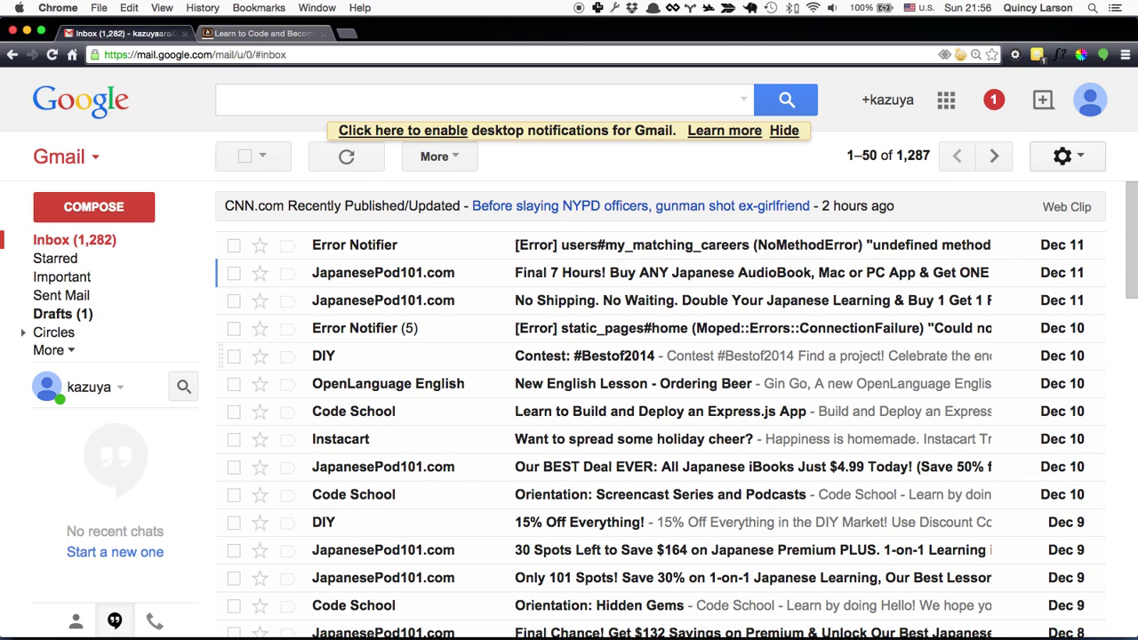
Step: Search the mail for 'test' and move down and back up through the results
{"action": "key", "text": "slash"}
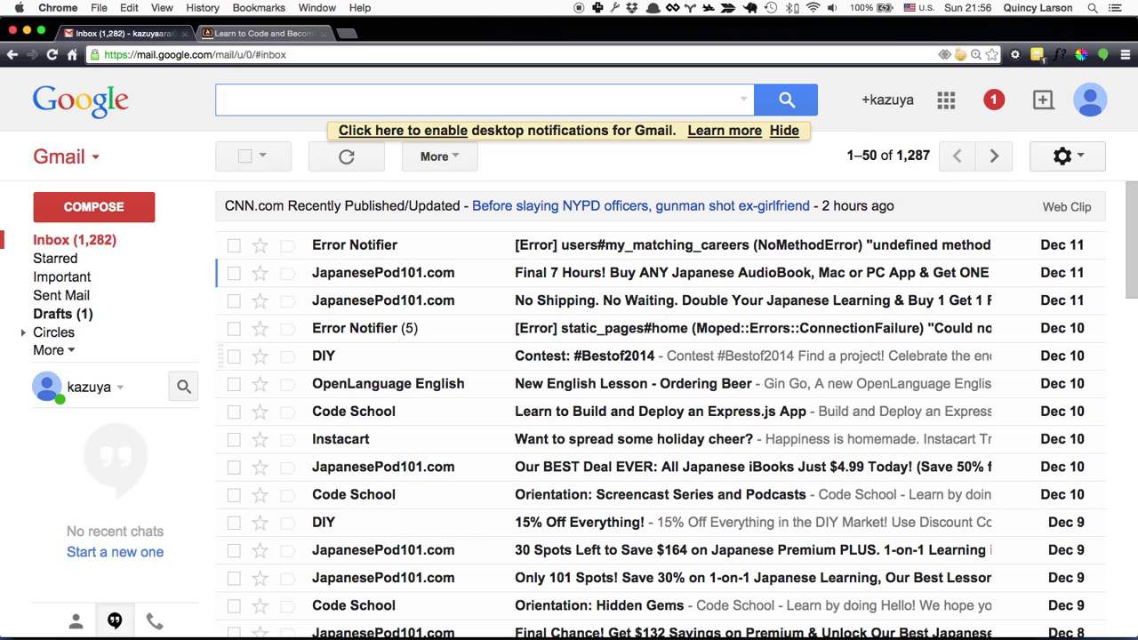
{"action": "type", "text": "test"}
{"action": "key", "text": "Return"}
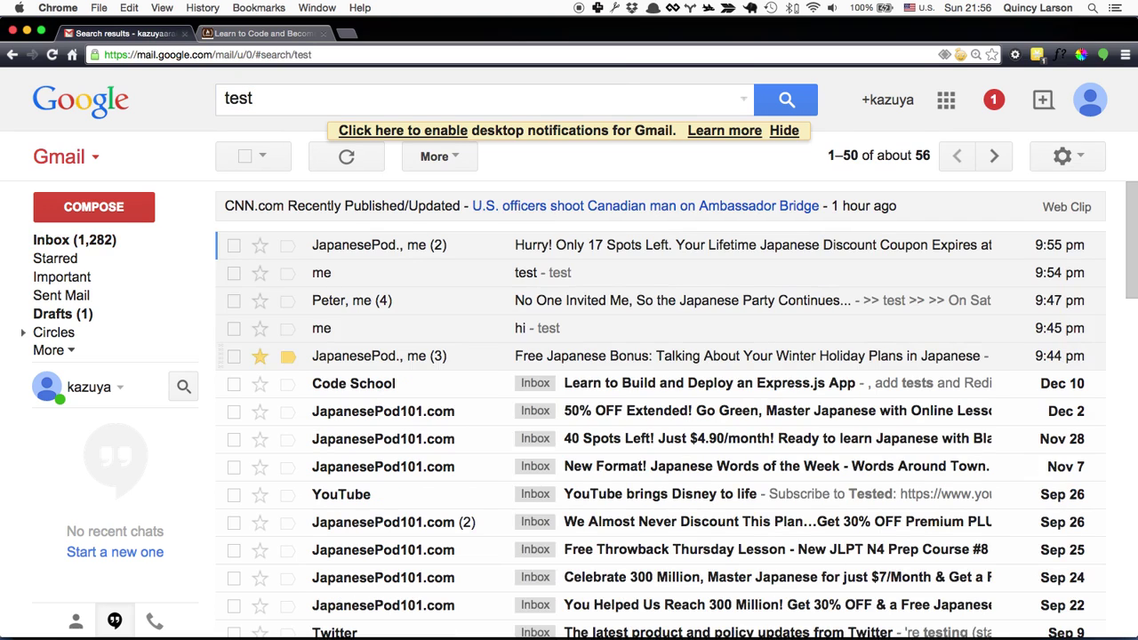
{"action": "key", "text": "j"}
{"action": "key", "text": "j"}
{"action": "key", "text": "j"}
{"action": "key", "text": "k"}
{"action": "key", "text": "k"}
{"action": "key", "text": "k"}
Step: Replace the search query with 'Thanks for watching!'
{"action": "key", "text": "slash"}
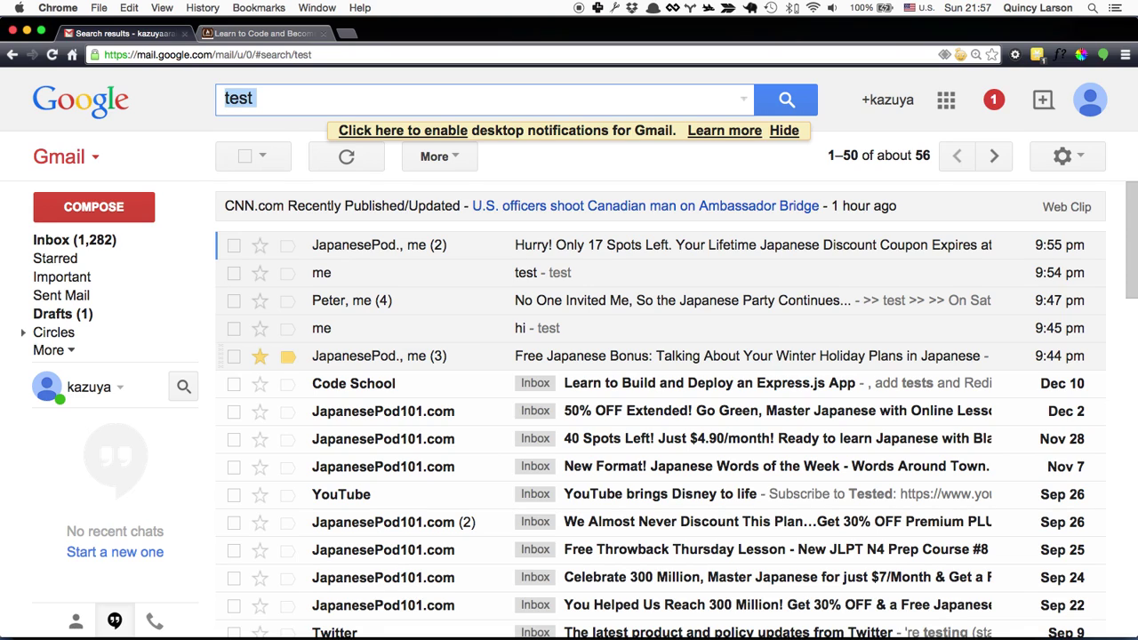
{"action": "key", "text": "BackSpace"}
{"action": "type", "text": "Thanks for"}
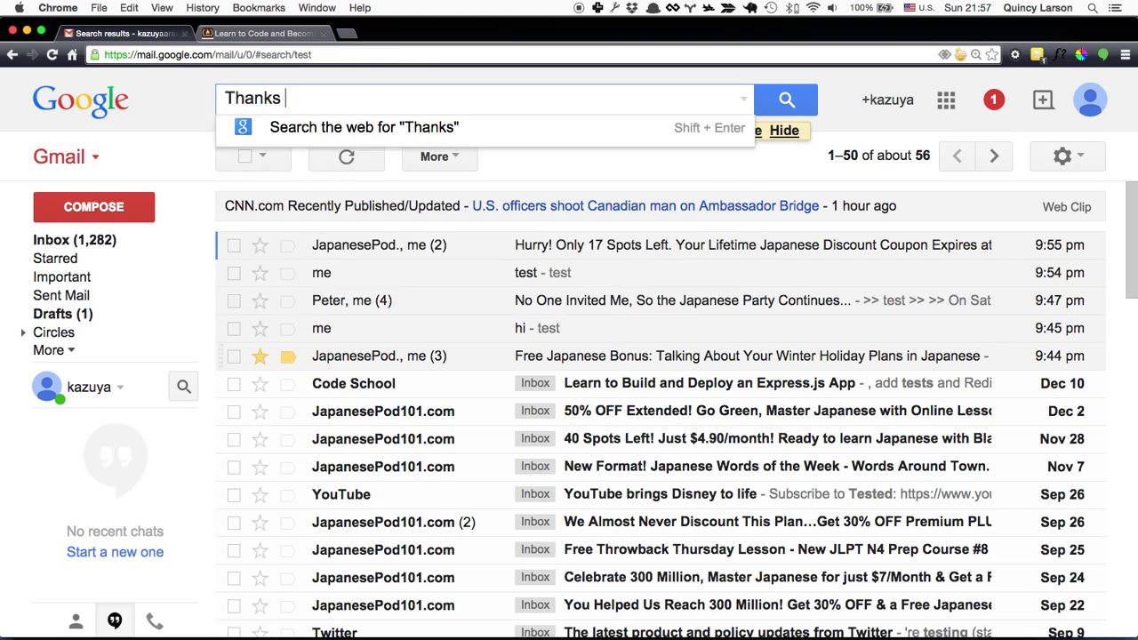